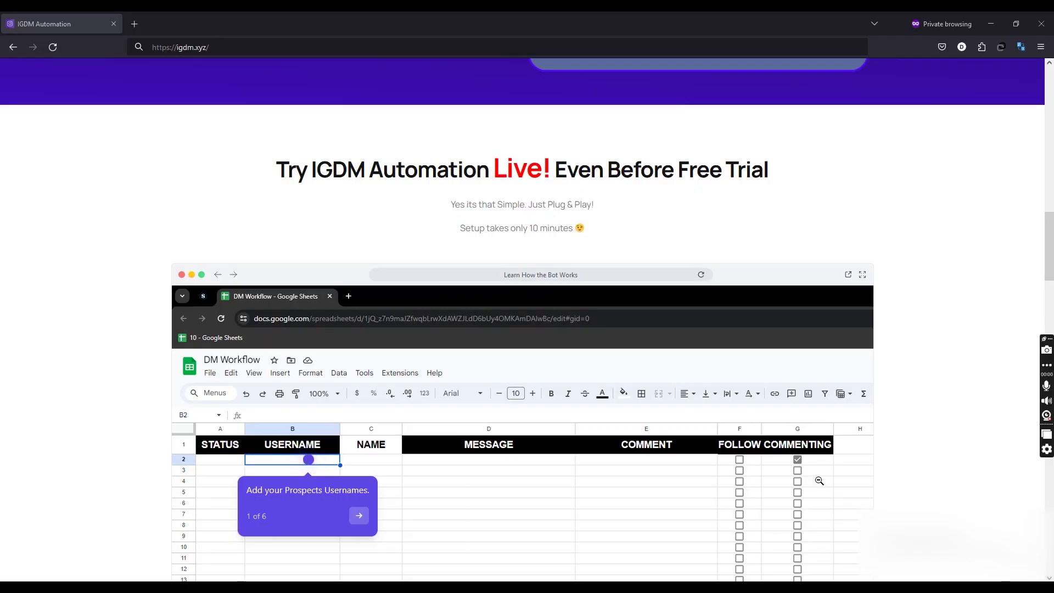
# Advance the Supademo demo through the message, comment and follow steps to its final step
pyautogui.scroll(-3, 893, 458)
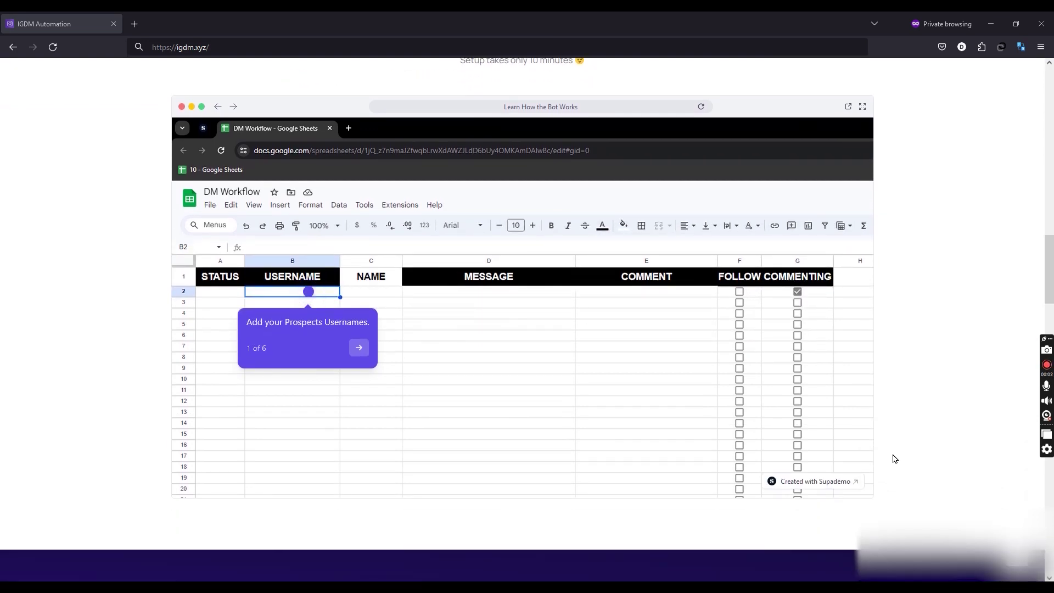
pyautogui.scroll(3, 893, 456)
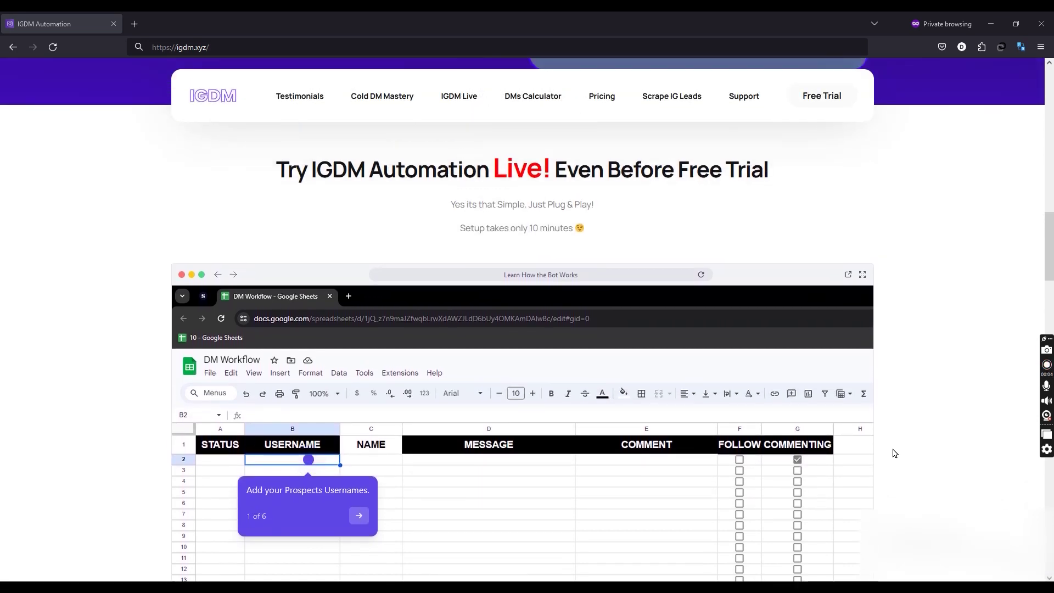
pyautogui.scroll(-4, 893, 453)
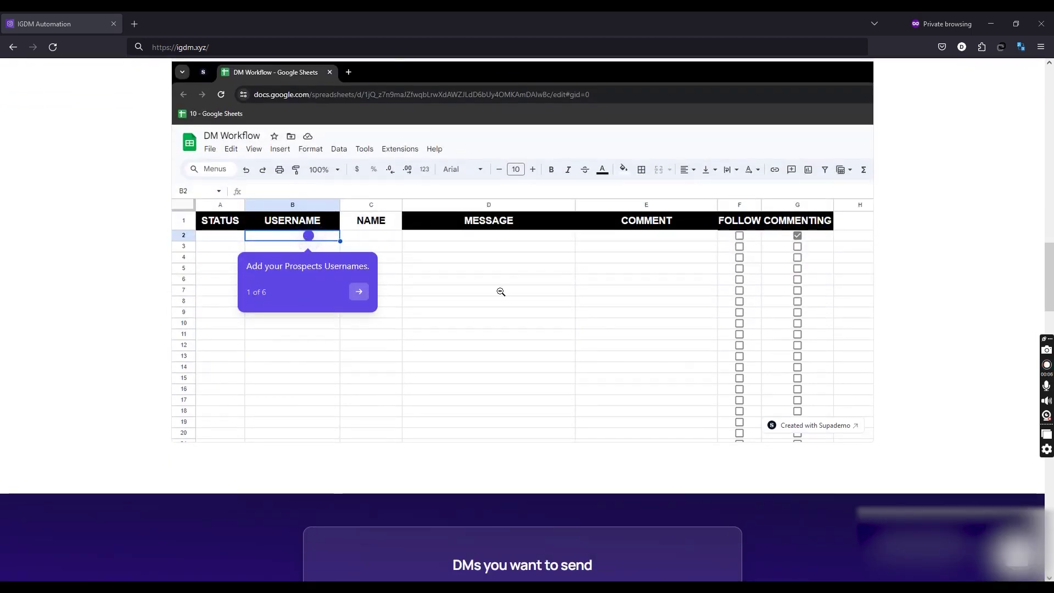
pyautogui.click(308, 235)
pyautogui.scroll(2, 573, 381)
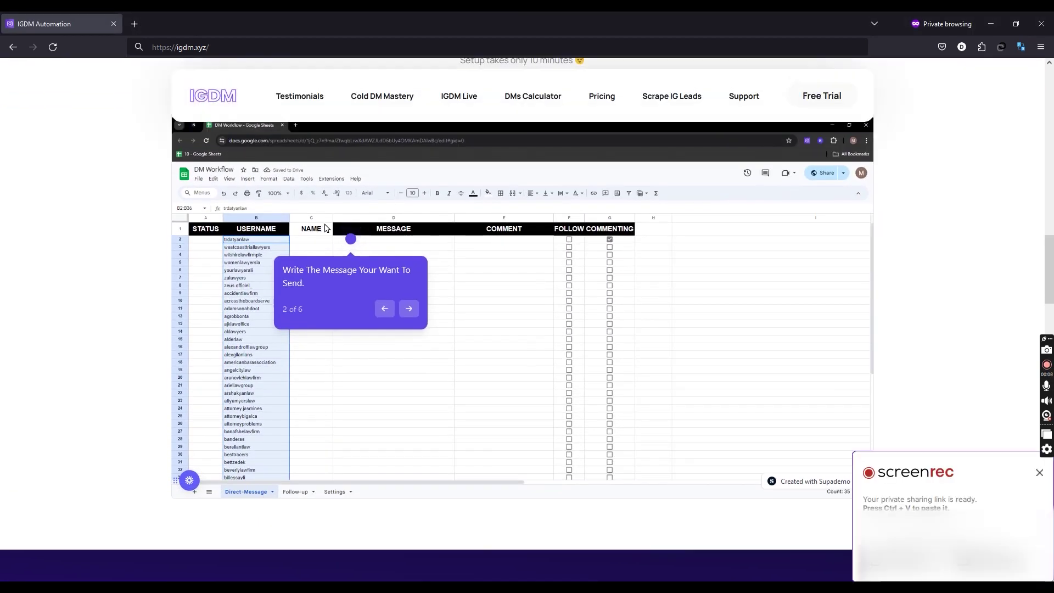
pyautogui.click(351, 238)
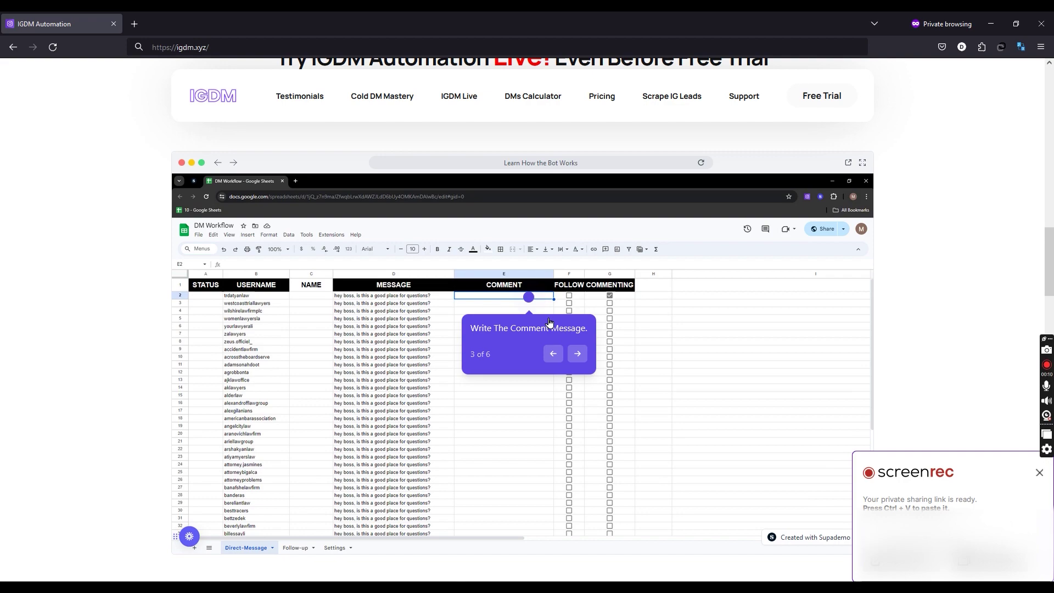
pyautogui.click(529, 288)
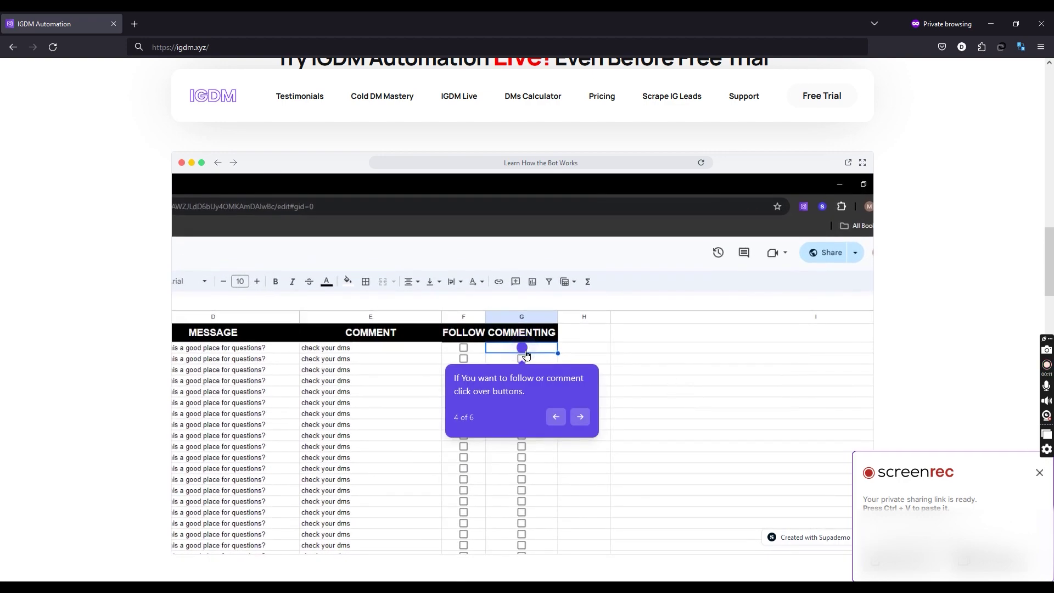
pyautogui.click(522, 348)
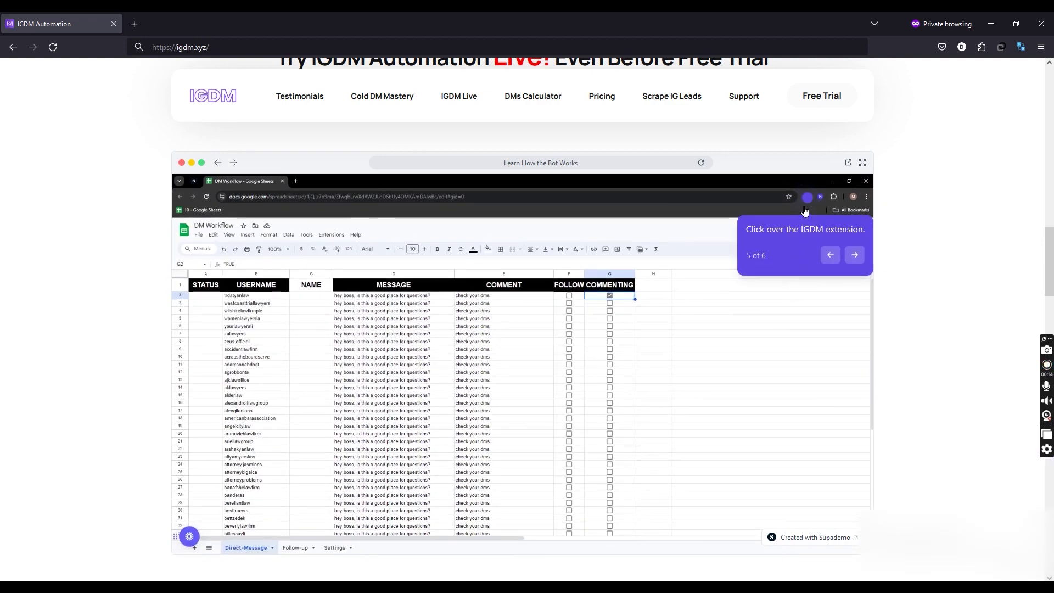
pyautogui.click(807, 197)
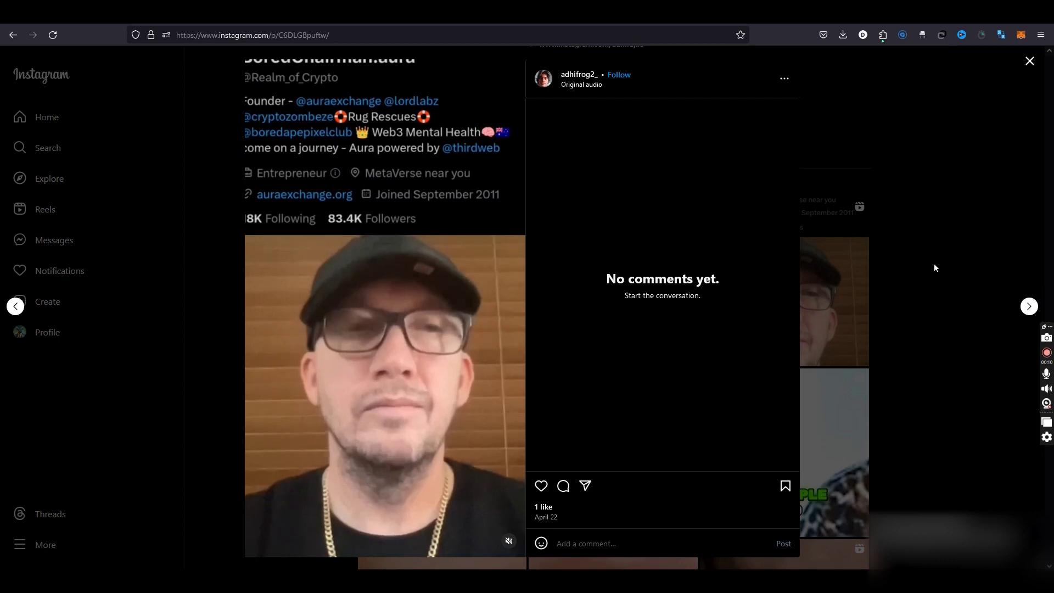
# Close the reel and scroll through the Instagram profile's post grid
pyautogui.click(949, 240)
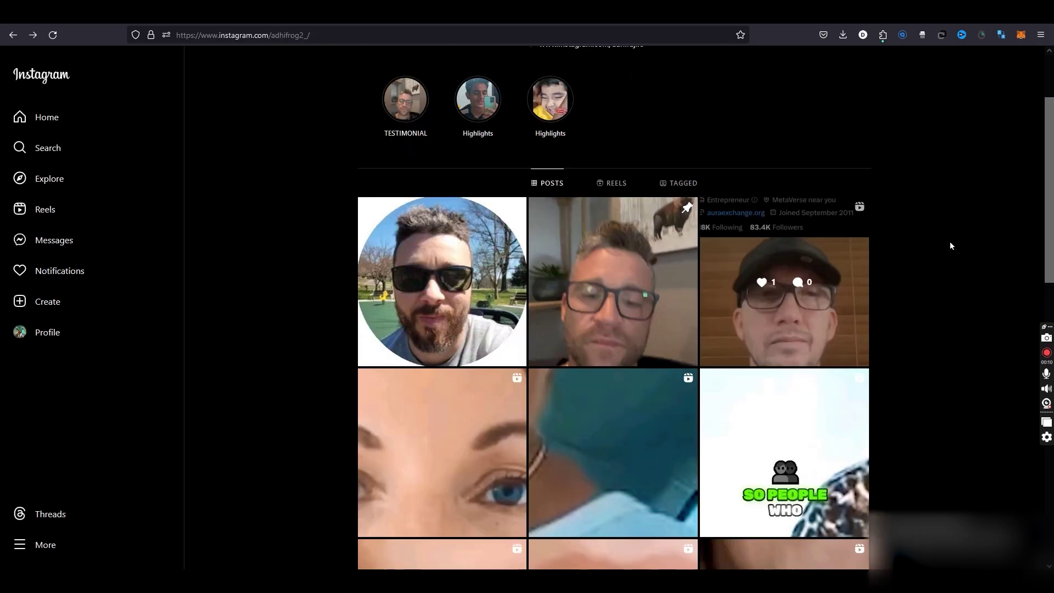
pyautogui.scroll(-8, 673, 445)
pyautogui.scroll(10, 672, 446)
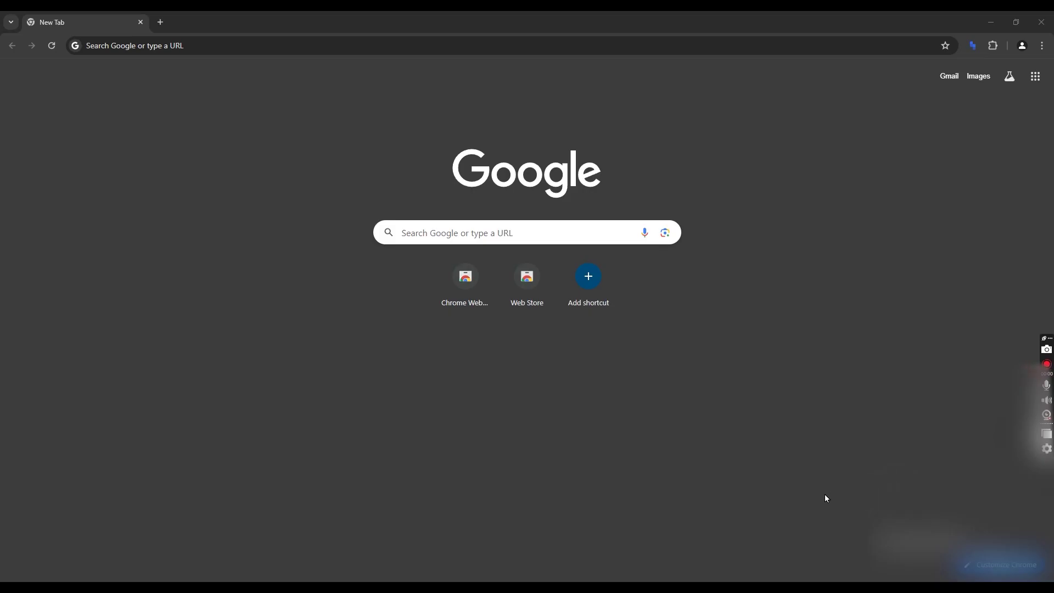
pyautogui.click(1021, 46)
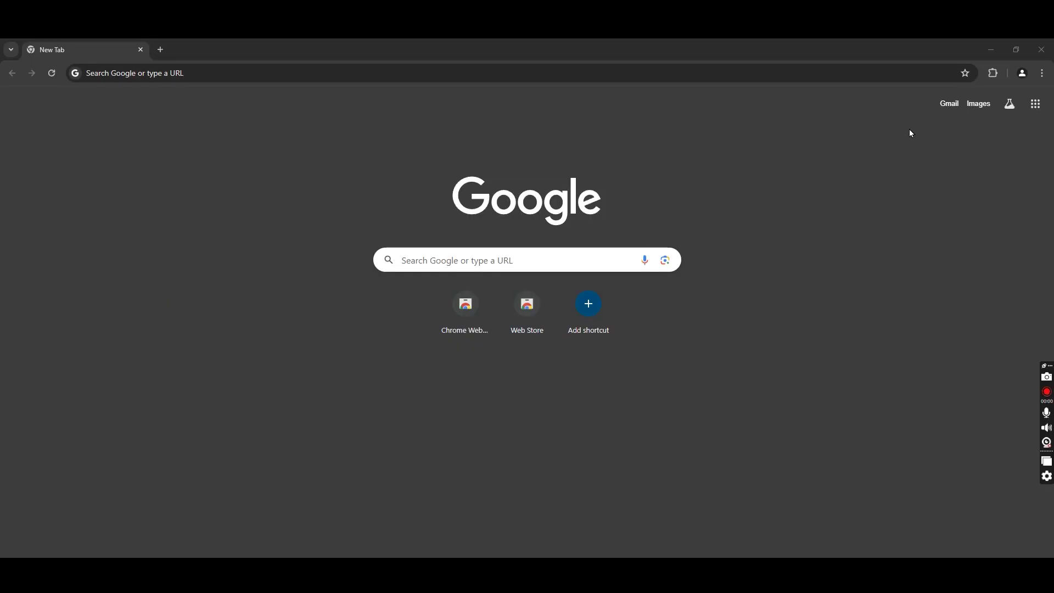
# Enable Developer mode and load the IGDM Automation May 22 Update folder as an unpacked extension
pyautogui.click(998, 75)
pyautogui.click(878, 183)
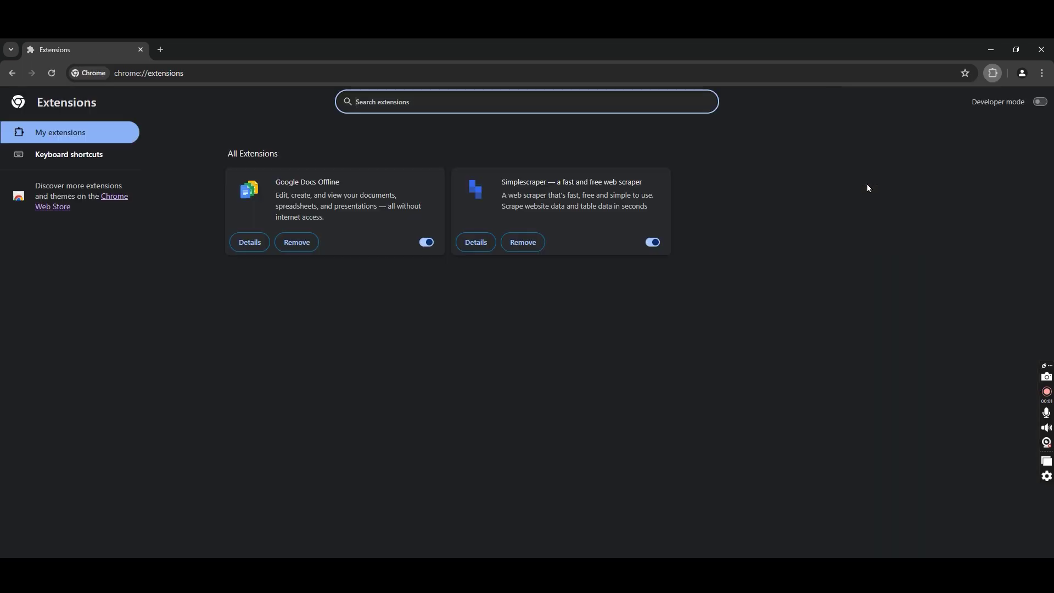
pyautogui.click(1038, 103)
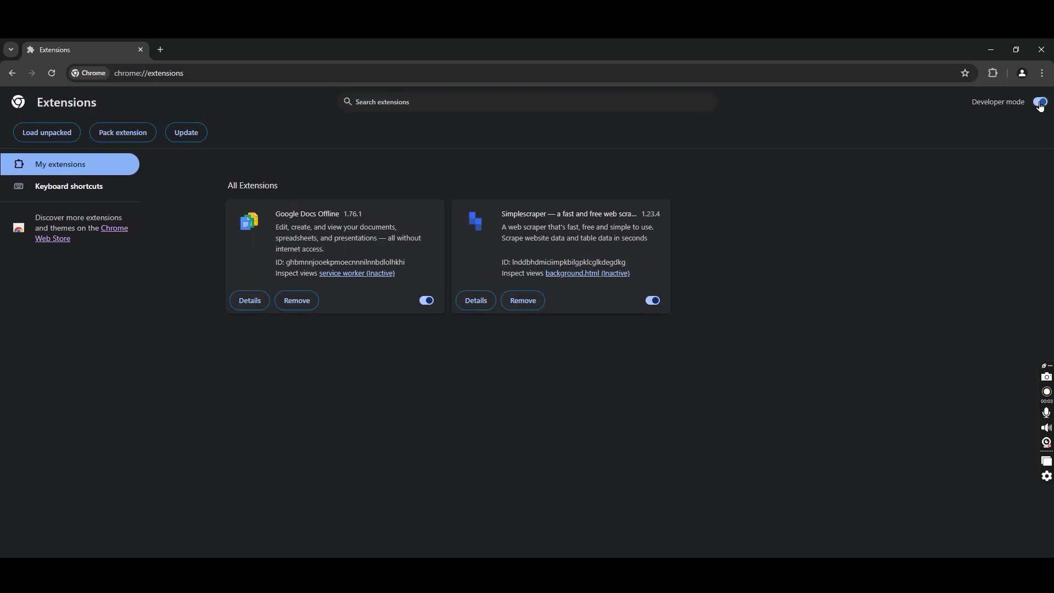
pyautogui.click(39, 133)
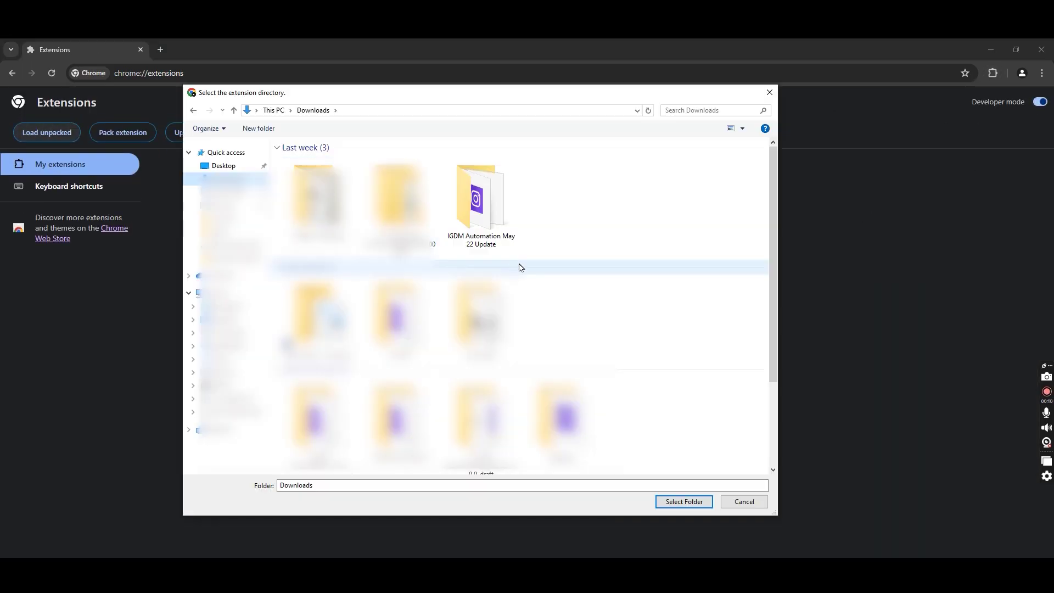
pyautogui.click(494, 219)
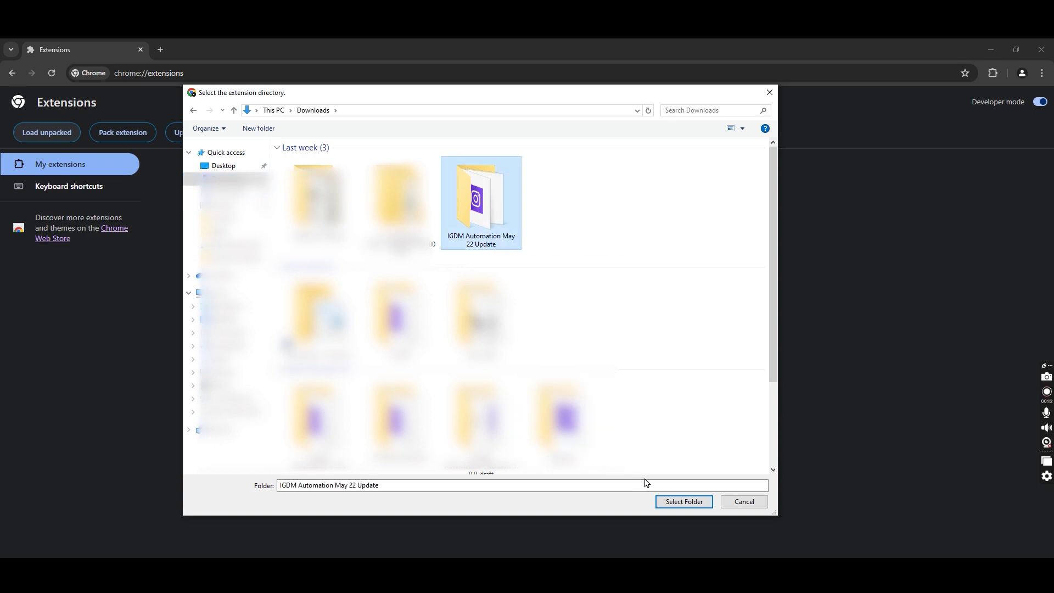
pyautogui.click(683, 501)
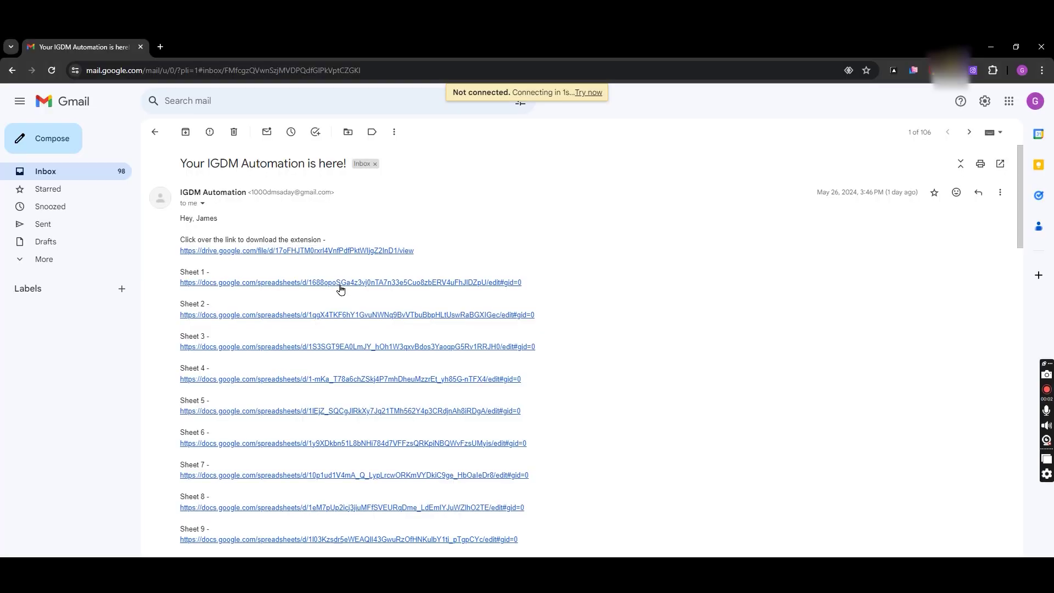
# Open the Sheet 2–5 links from the email in new tabs and return to the first sheet
pyautogui.keyDown('ctrl'); pyautogui.click(334, 315); pyautogui.keyUp('ctrl')
pyautogui.keyDown('ctrl'); pyautogui.click(336, 347); pyautogui.keyUp('ctrl')
pyautogui.keyDown('ctrl'); pyautogui.click(337, 379); pyautogui.keyUp('ctrl')
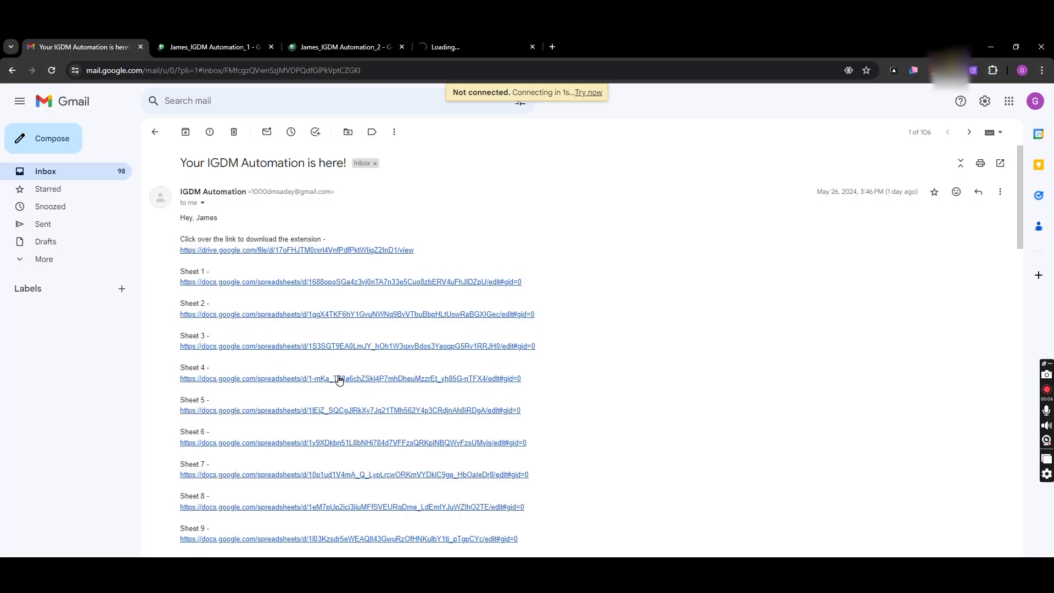
pyautogui.scroll(-1, 339, 378)
pyautogui.keyDown('ctrl'); pyautogui.click(343, 356); pyautogui.keyUp('ctrl')
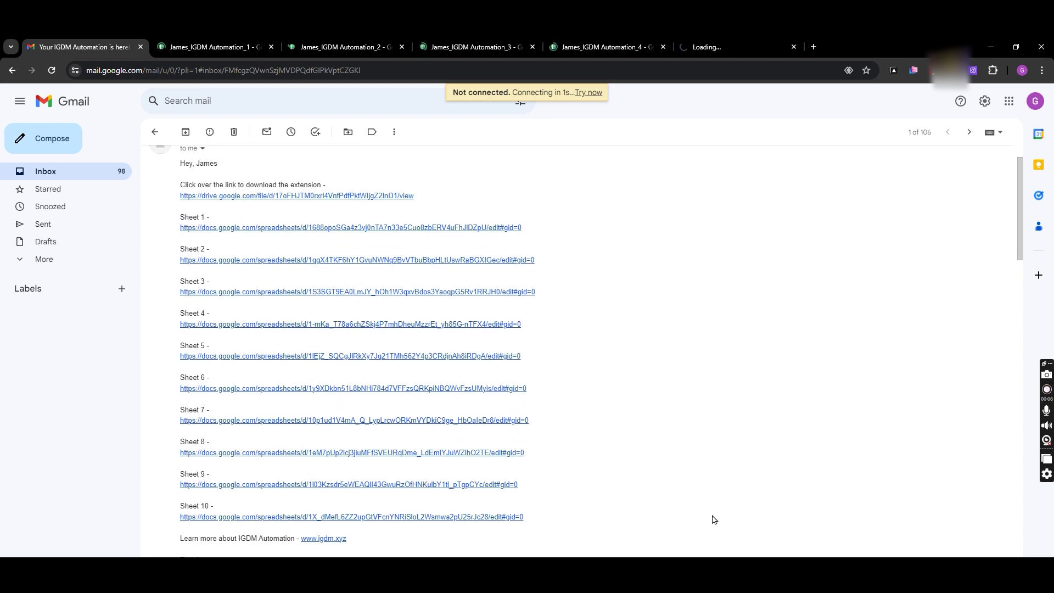
pyautogui.scroll(2, 684, 452)
pyautogui.click(244, 44)
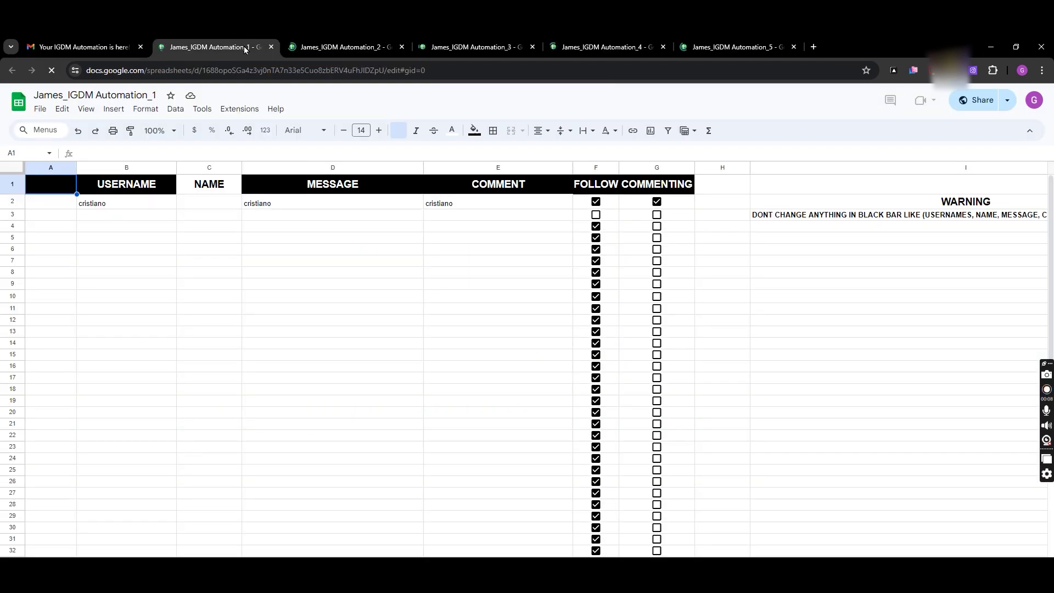
# Open the first automation sheet's address in a new O1 profile window
pyautogui.click(254, 68)
pyautogui.hotkey('ctrl', 'c')
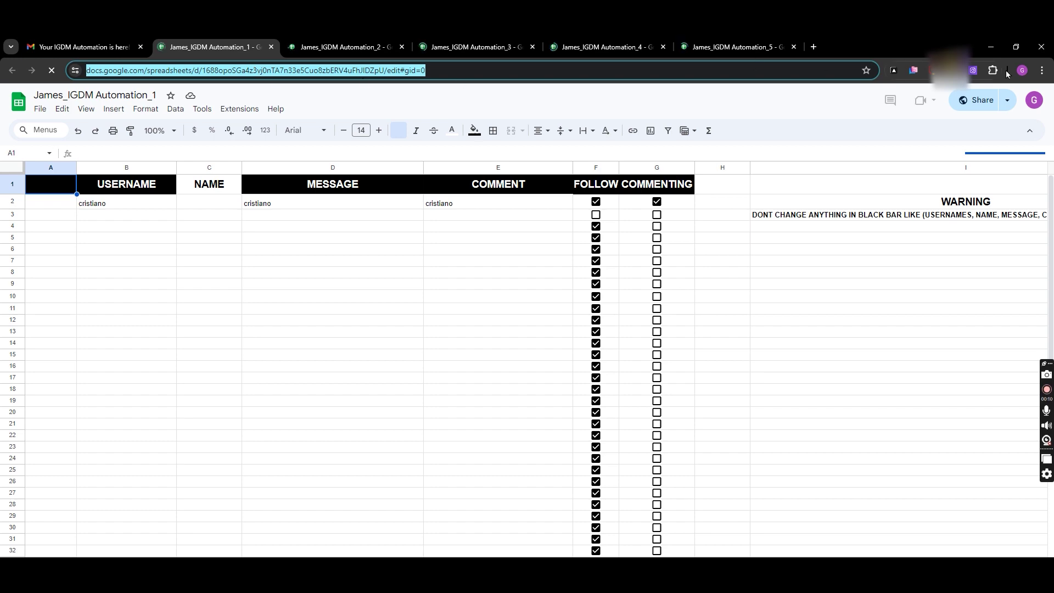
pyautogui.click(1021, 70)
pyautogui.click(911, 278)
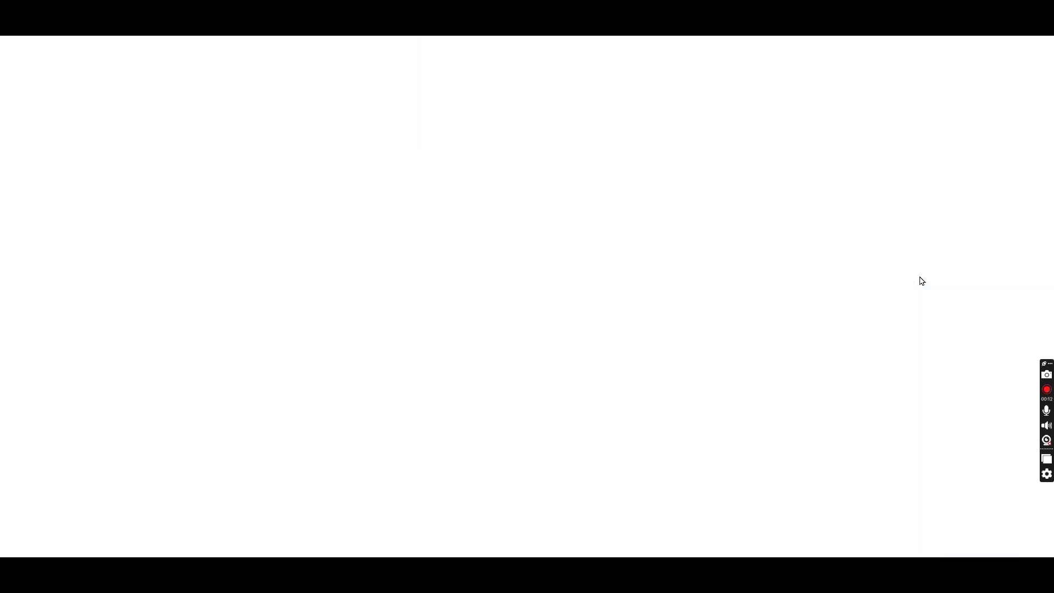
pyautogui.hotkey('ctrl', 'v')
pyautogui.press('Return')
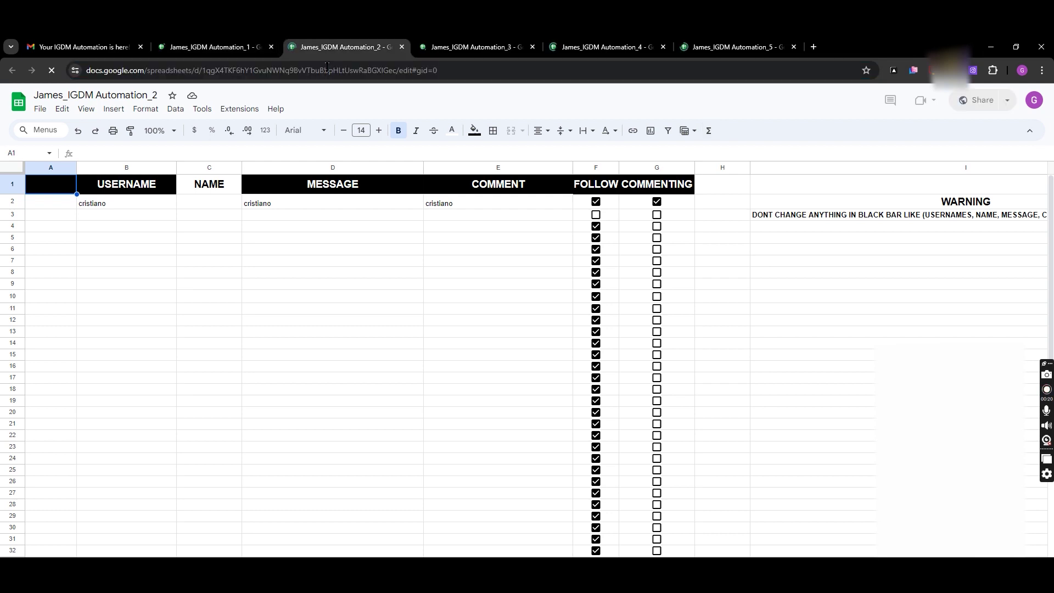
# Open the second automation sheet's address in a new O2 profile window
pyautogui.click(321, 71)
pyautogui.hotkey('ctrl', 'c')
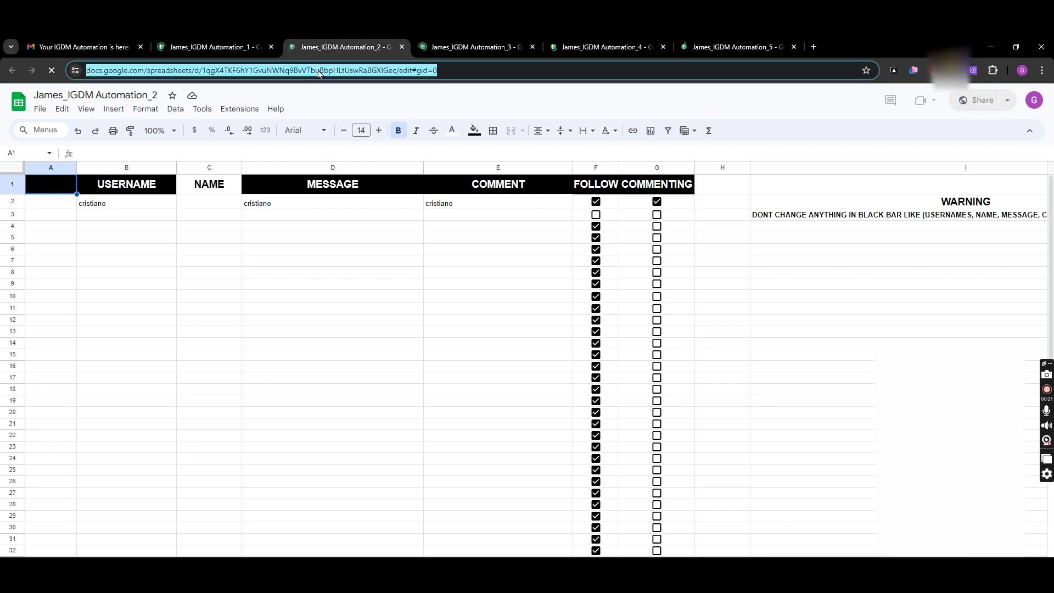
pyautogui.click(1021, 70)
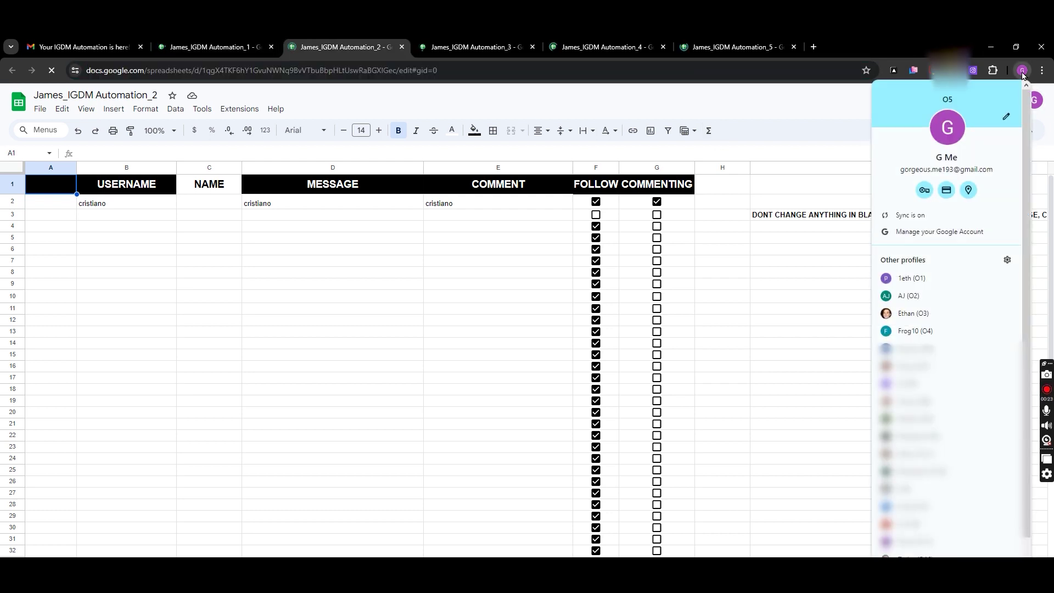
pyautogui.click(925, 297)
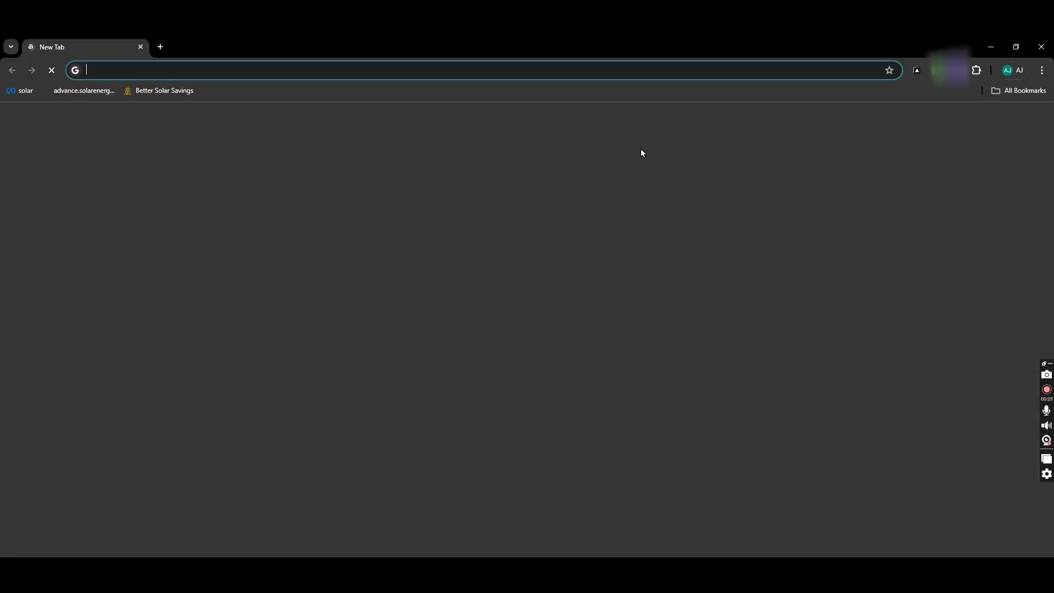
pyautogui.hotkey('ctrl', 'v')
pyautogui.press('Return')
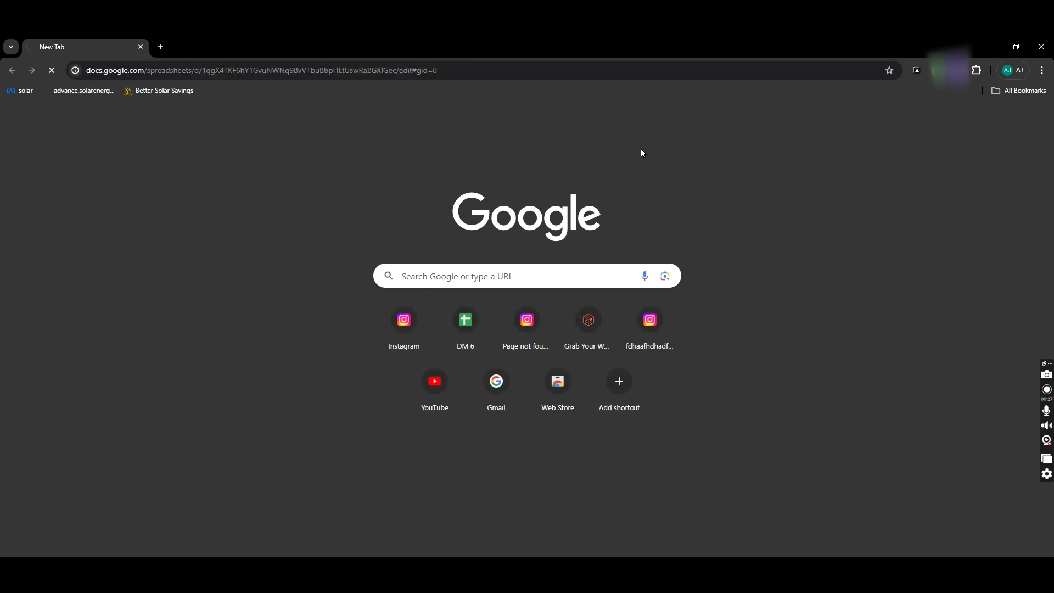
# Open the third automation sheet's address in a new O3 profile window
pyautogui.hotkey('alt', 'Tab')
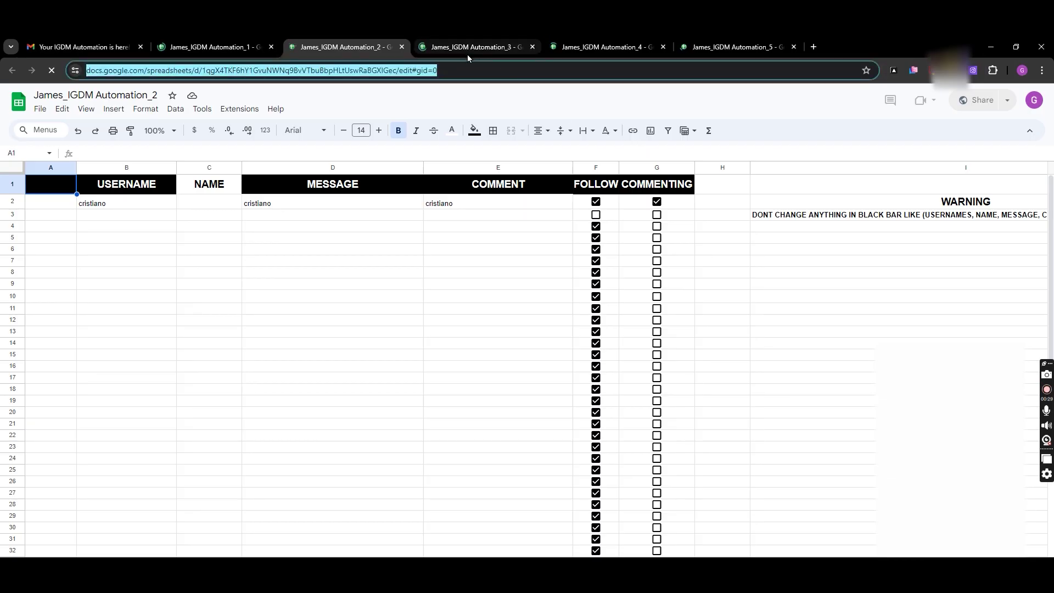
pyautogui.click(463, 47)
pyautogui.click(399, 70)
pyautogui.hotkey('ctrl', 'c')
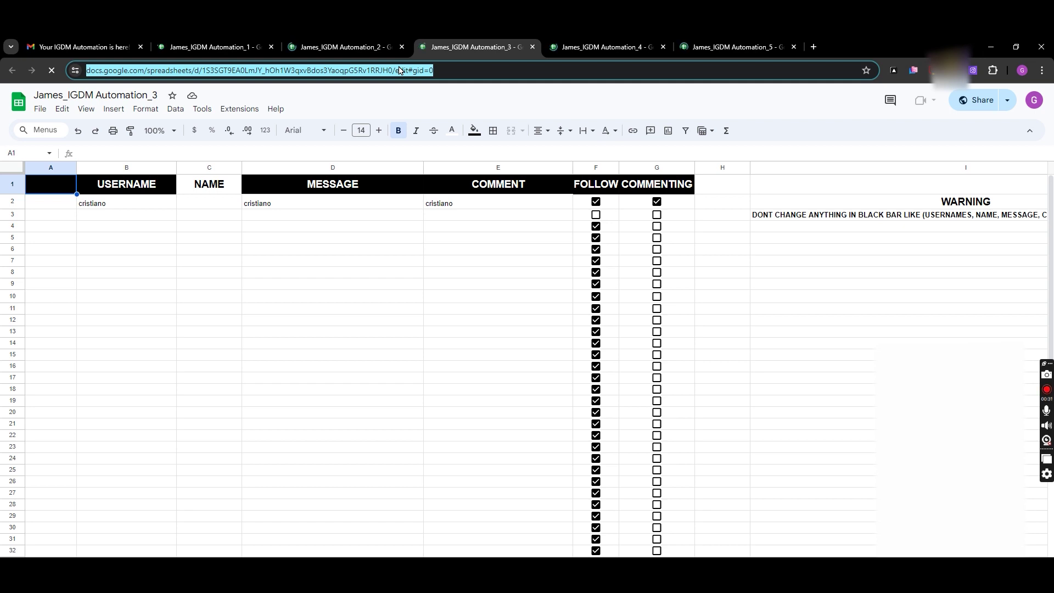
pyautogui.click(1022, 70)
pyautogui.click(913, 312)
pyautogui.hotkey('ctrl', 'v')
pyautogui.press('Return')
# Load the fourth automation sheet in a new O4 profile window
pyautogui.hotkey('alt', 'Tab')
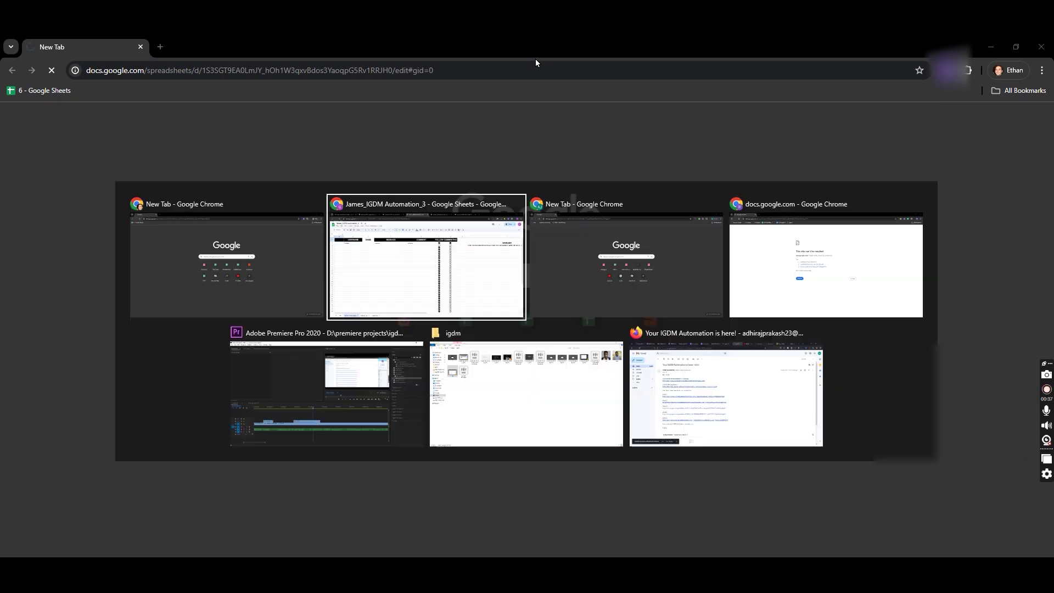
pyautogui.click(916, 328)
pyautogui.press('Return')
pyautogui.hotkey('alt', 'Tab')
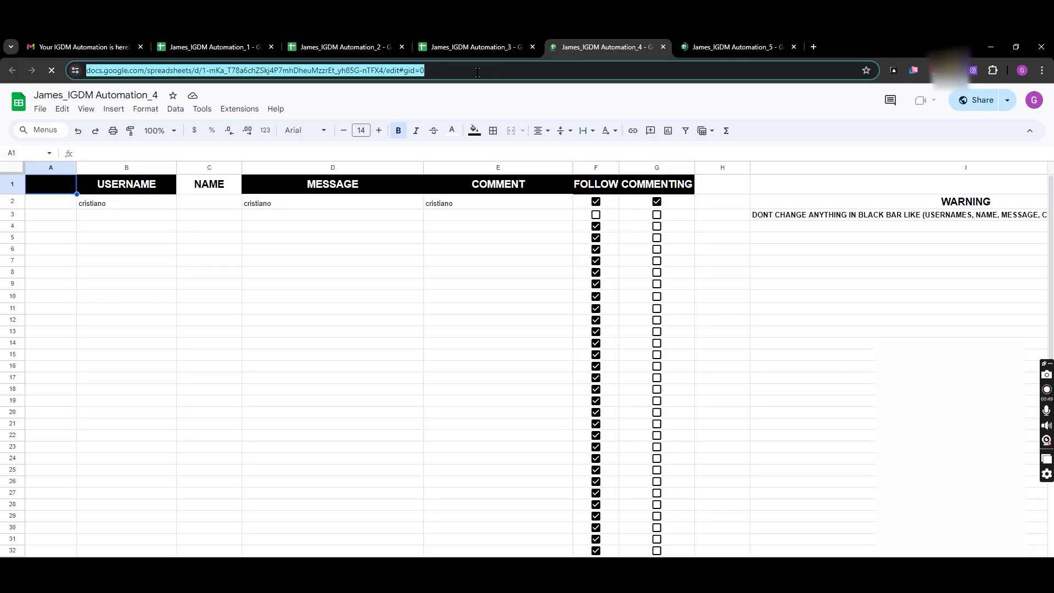
# Keep only IGDM Automation sheet 5 open, then return to the IGDM Automation email
pyautogui.click(704, 47)
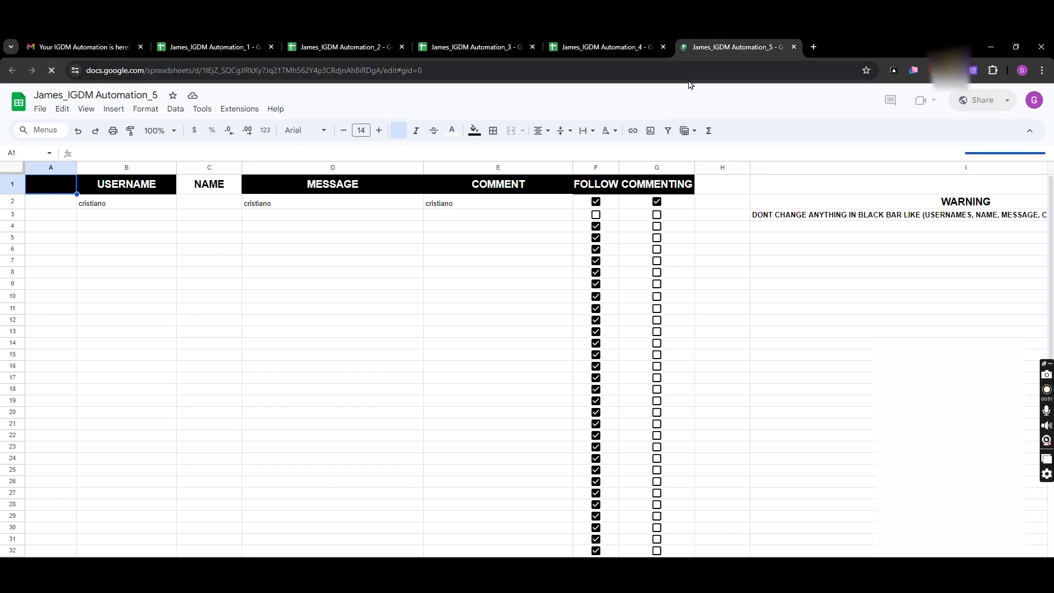
pyautogui.click(271, 46)
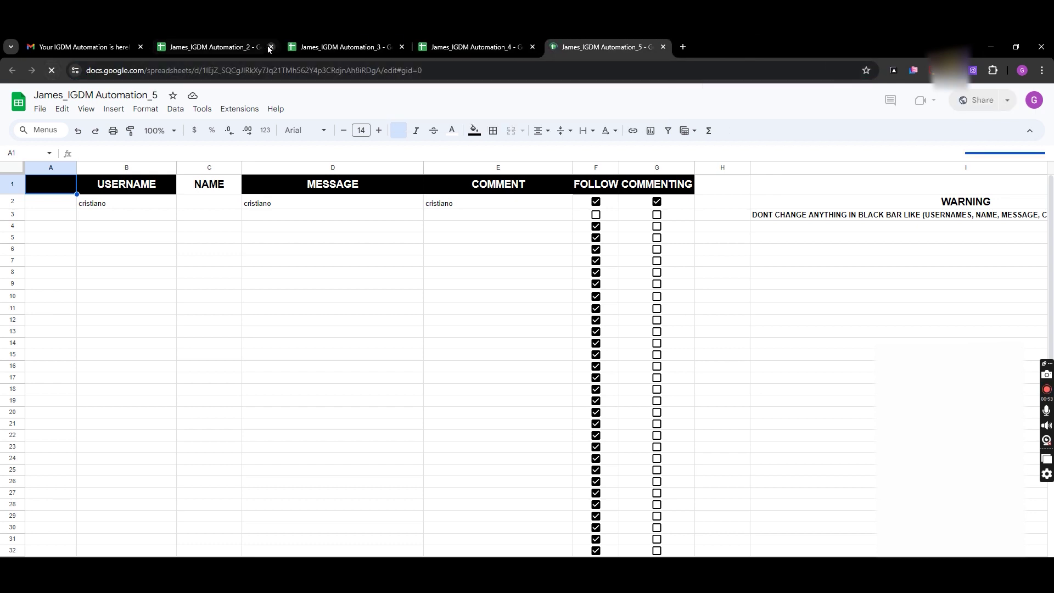
pyautogui.click(271, 46)
pyautogui.click(271, 46)
pyautogui.click(270, 47)
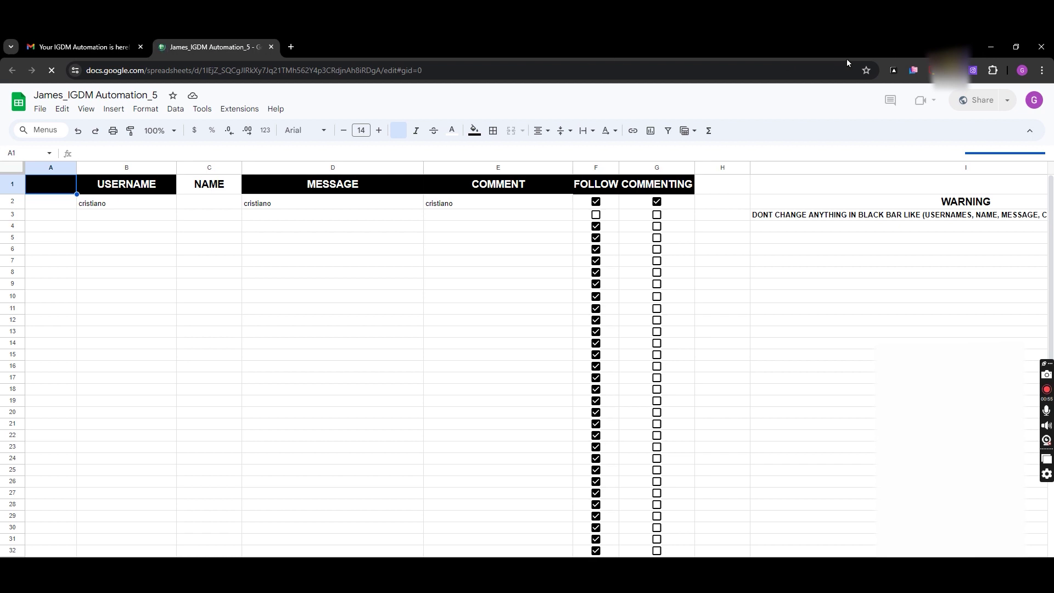
pyautogui.click(1022, 70)
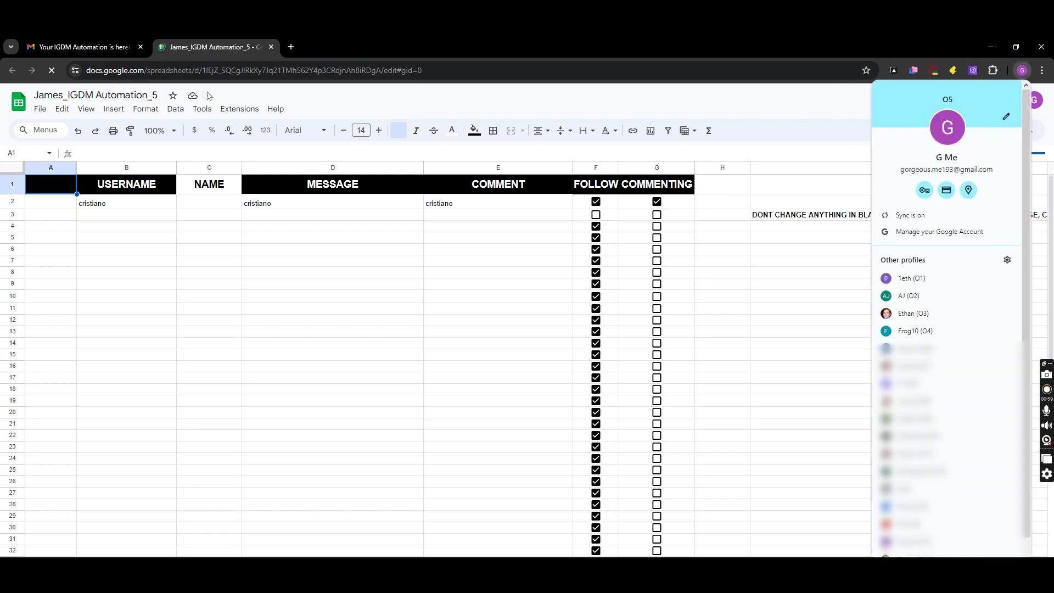
pyautogui.click(406, 89)
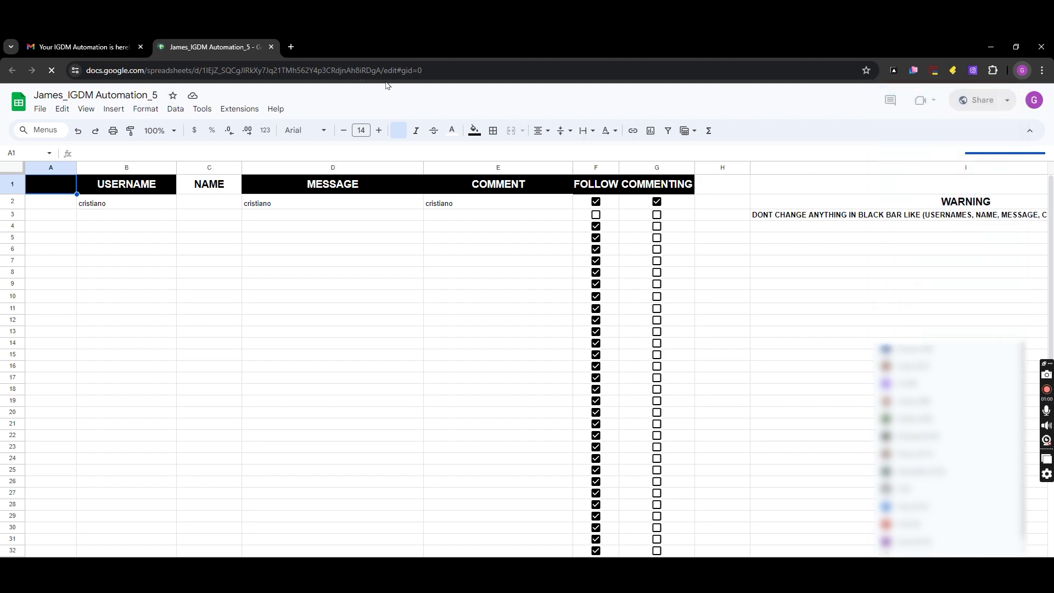
pyautogui.click(103, 44)
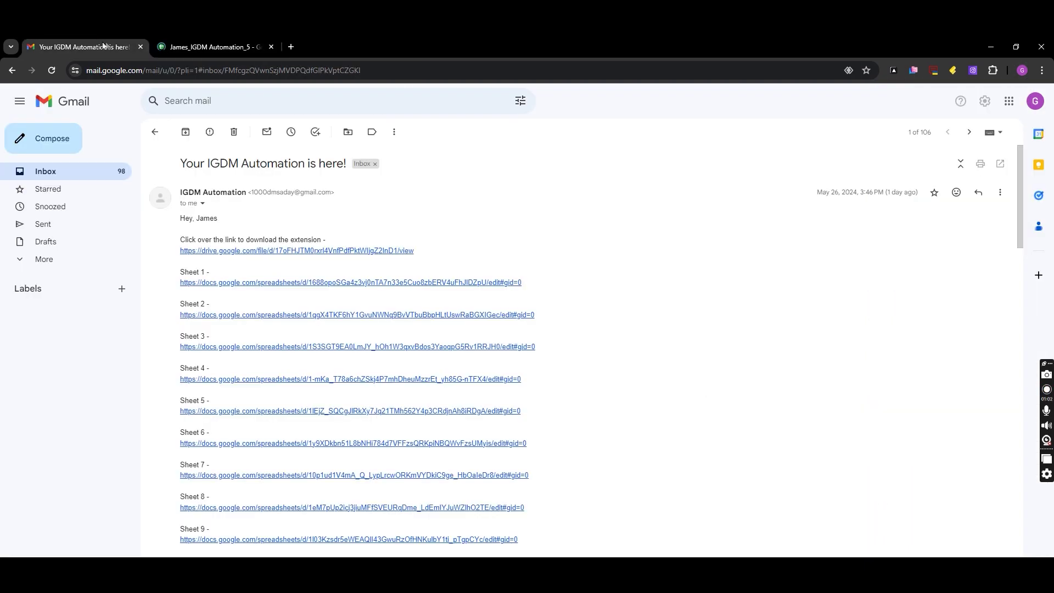
# Install the Growman IG Email Extractor extension from the Chrome Web Store
pyautogui.click(222, 47)
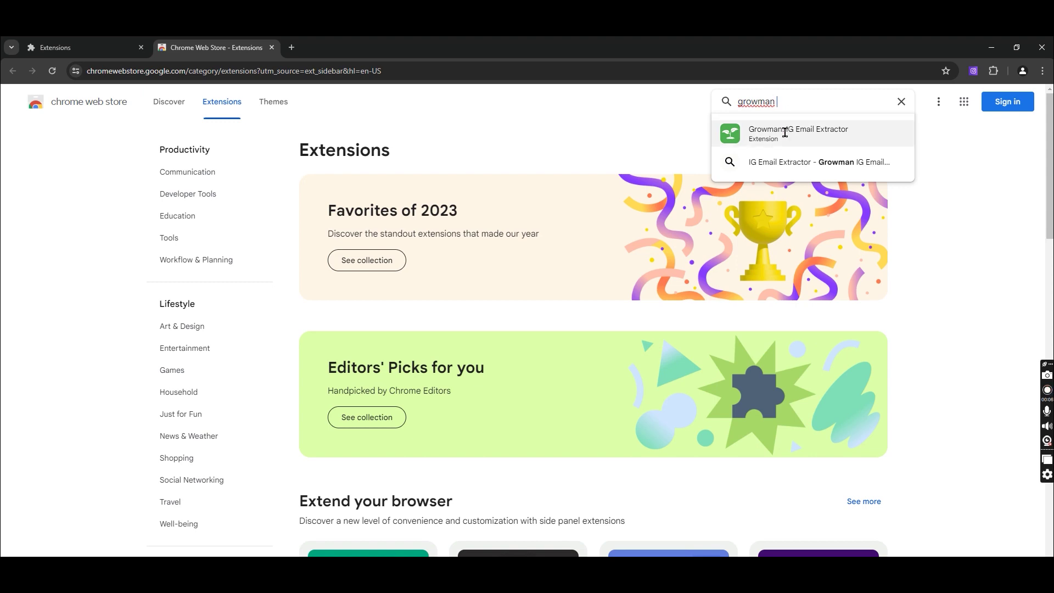
pyautogui.click(786, 130)
pyautogui.click(788, 153)
pyautogui.click(563, 200)
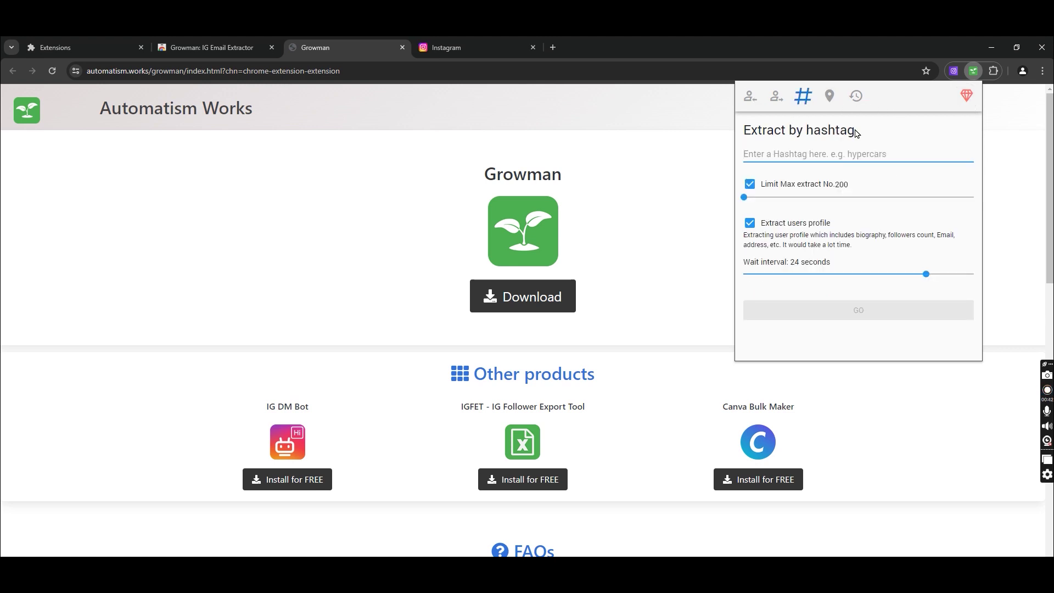
# Start a Growman hashtag extraction for 'cardetailer', then view the Scrape IG Leads section
pyautogui.write('detai')
pyautogui.hotkey('ctrl', 'a')
pyautogui.write('cardetailer')
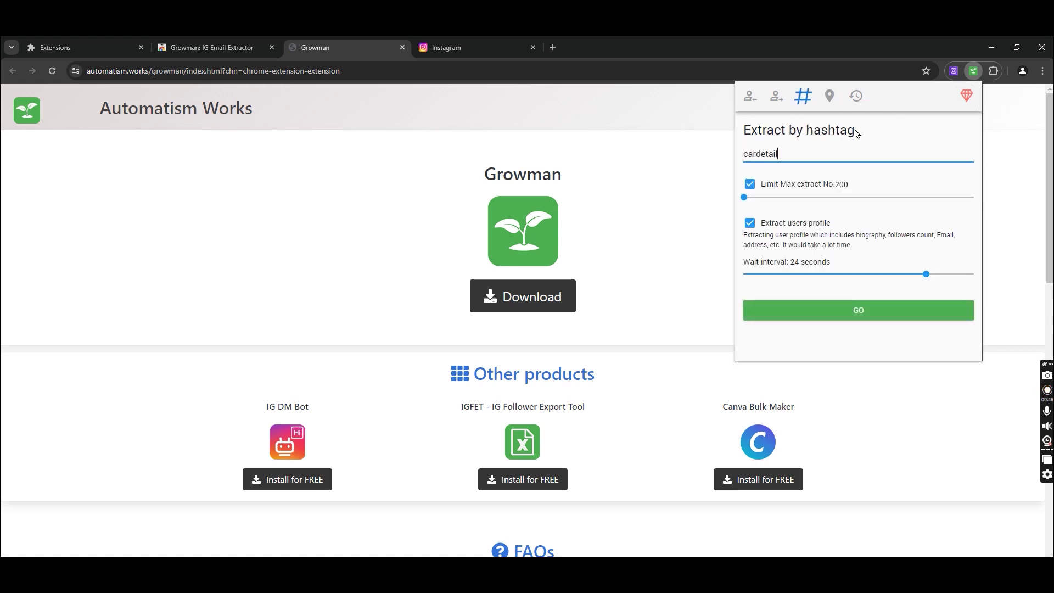
pyautogui.click(883, 310)
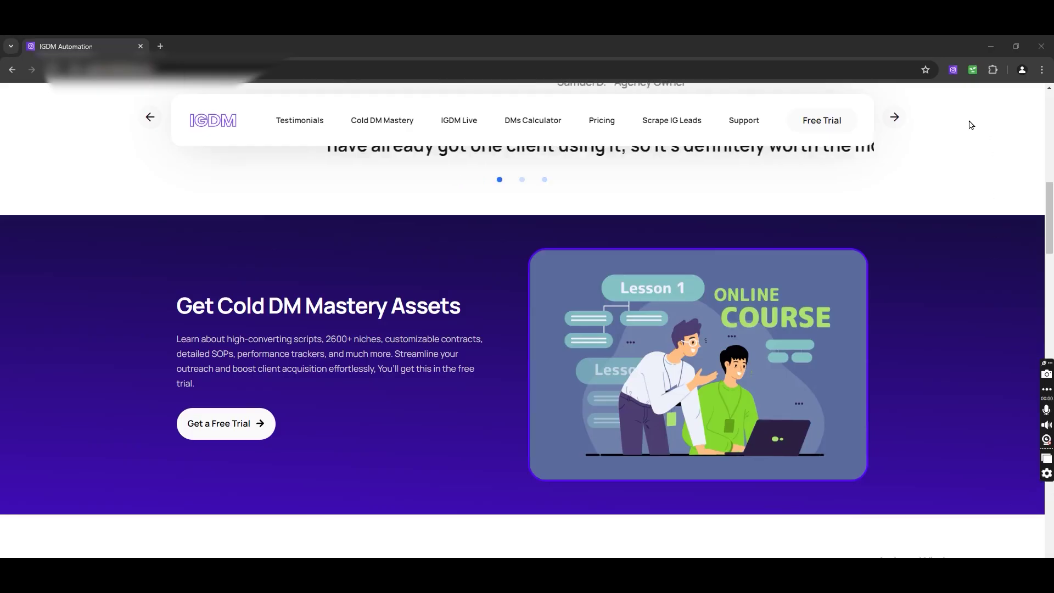
pyautogui.click(670, 120)
pyautogui.scroll(3, 670, 127)
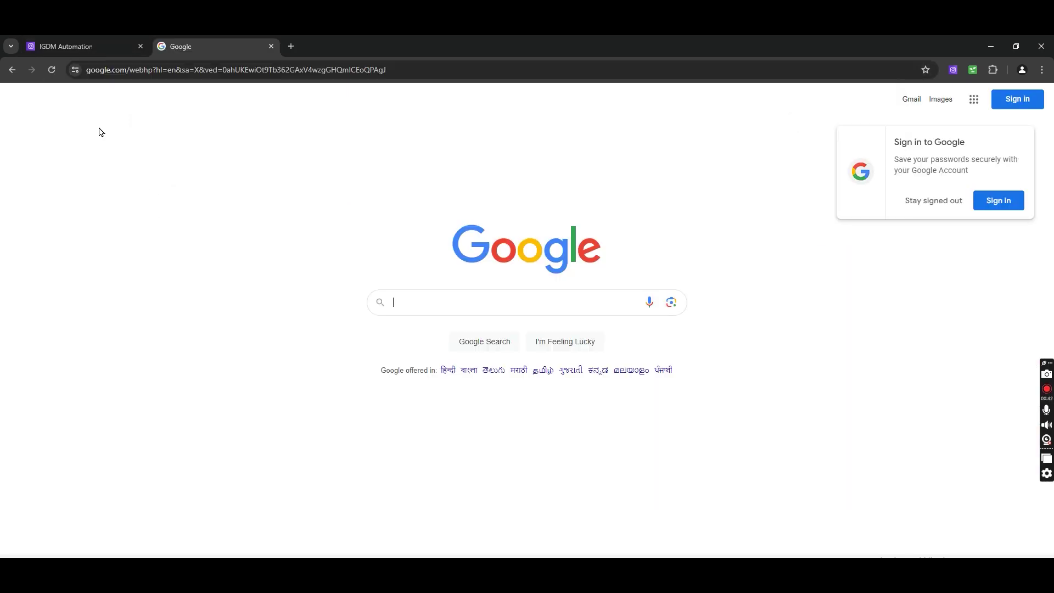
pyautogui.write('site:www.instagram.com los angeles realtor')
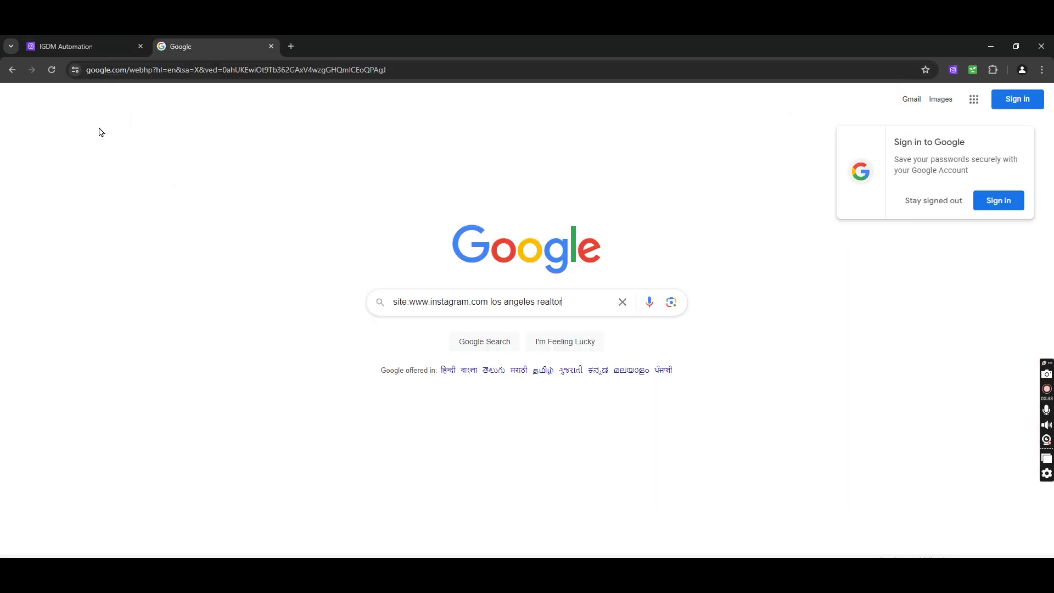
pyautogui.click(932, 201)
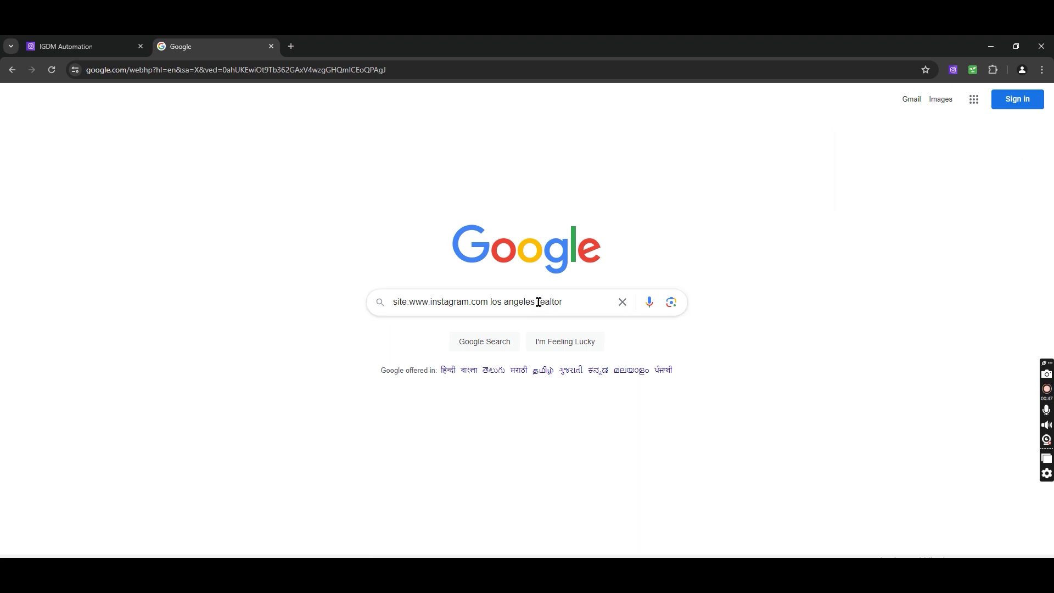
pyautogui.moveTo(490, 301); pyautogui.dragTo(538, 304)
pyautogui.click(579, 301)
pyautogui.press('Return')
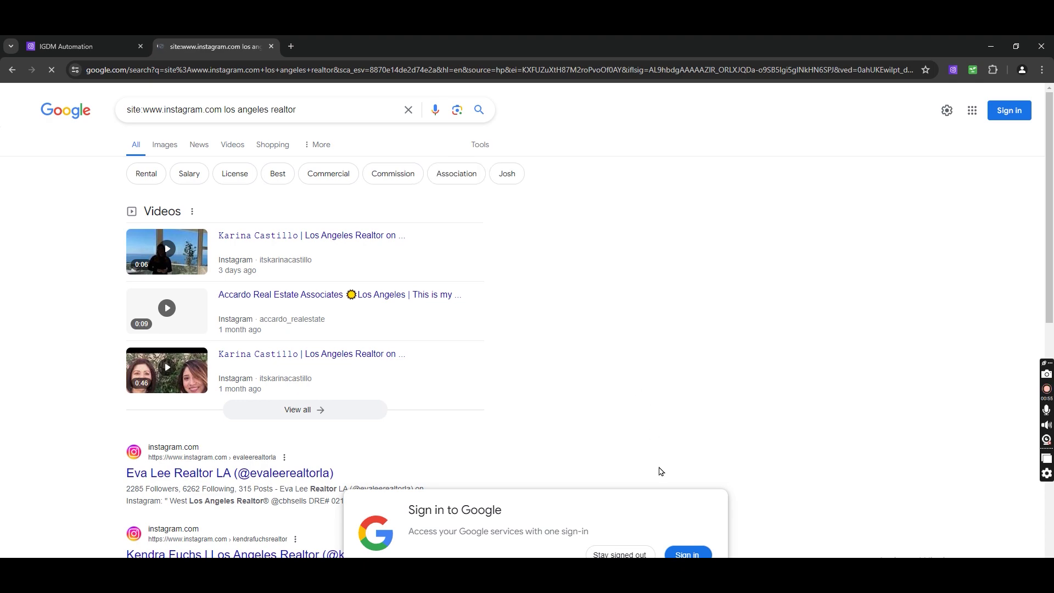
pyautogui.click(619, 555)
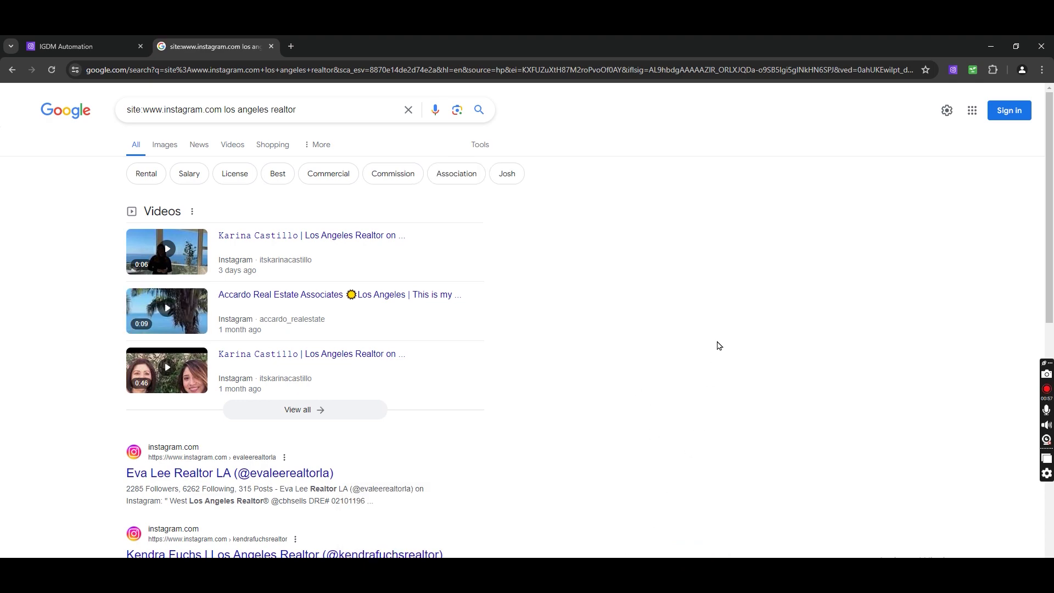
# Load more batches of results down to the end of the list
pyautogui.scroll(-12, 719, 346)
pyautogui.scroll(-10, 728, 415)
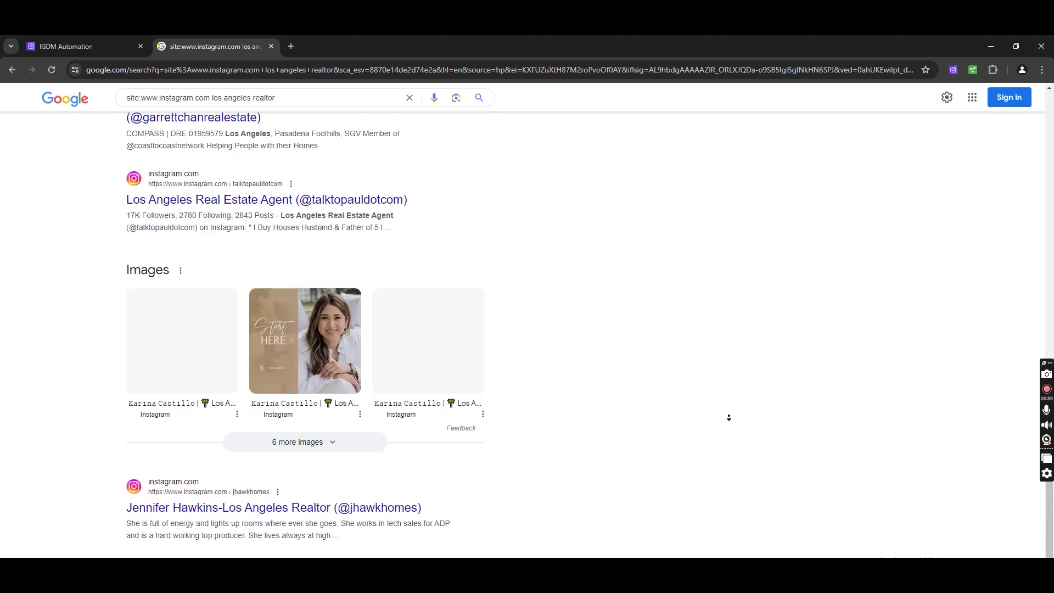
pyautogui.scroll(-15, 729, 417)
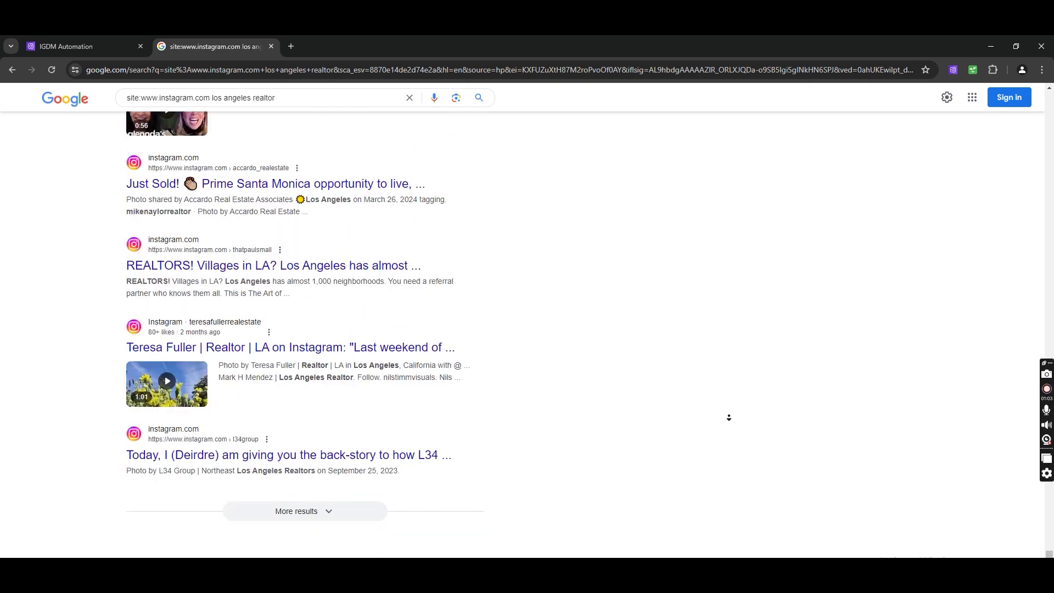
pyautogui.click(286, 511)
pyautogui.scroll(-10, 513, 412)
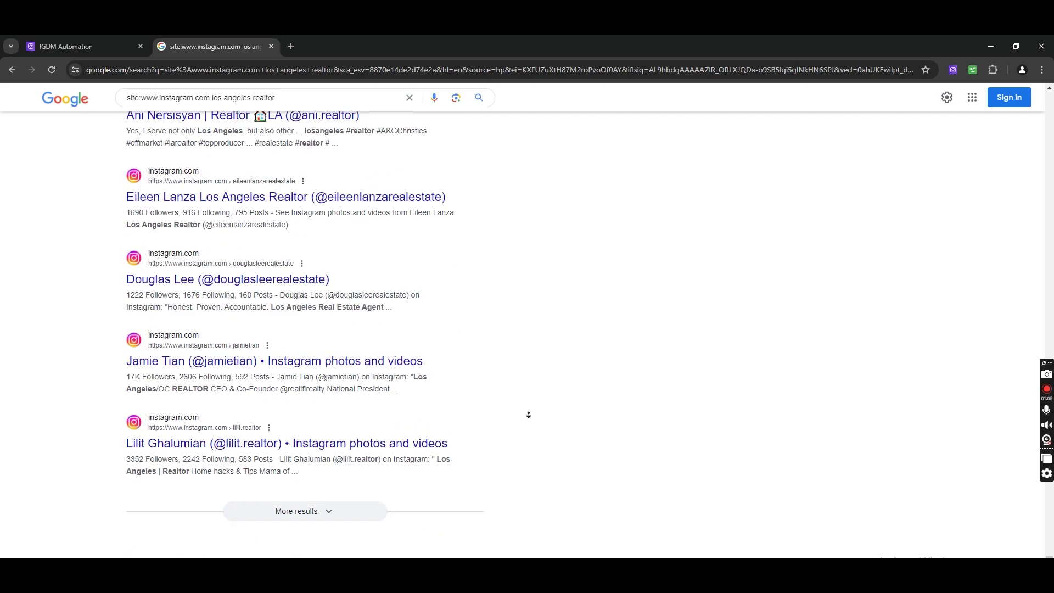
pyautogui.click(304, 511)
pyautogui.scroll(-15, 598, 409)
pyautogui.scroll(-20, 598, 409)
pyautogui.scroll(-8, 553, 200)
pyautogui.click(992, 69)
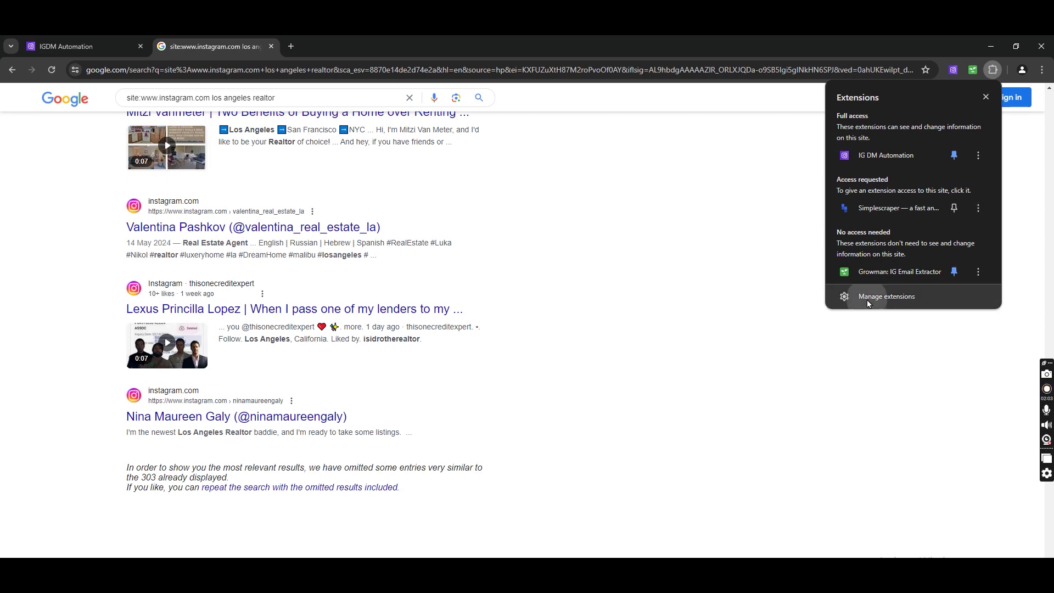
# Find the Simplescraper extension page in the Chrome Web Store
pyautogui.click(870, 298)
pyautogui.click(115, 225)
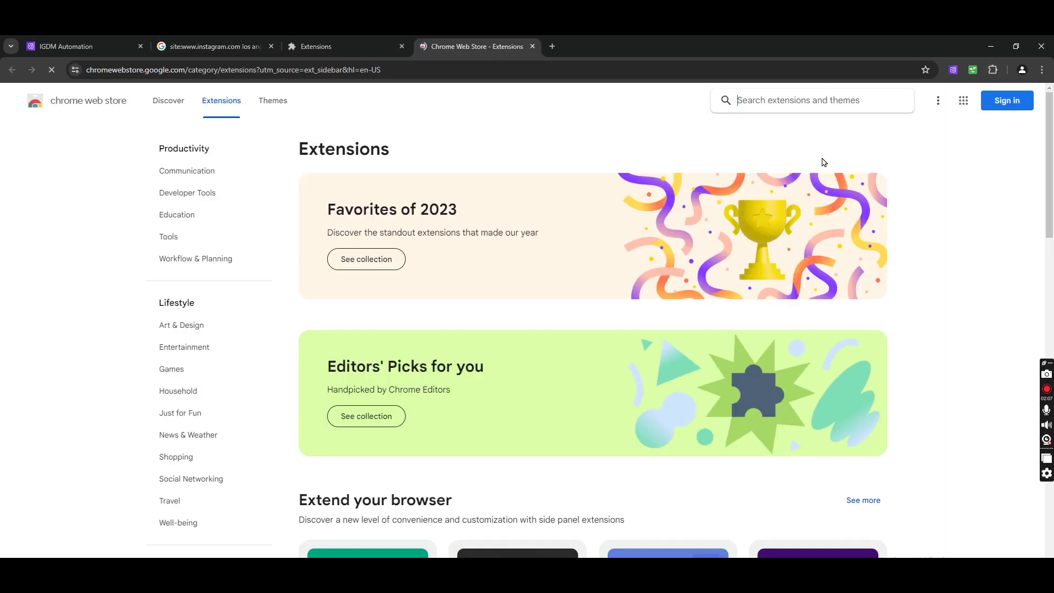
pyautogui.write('simple')
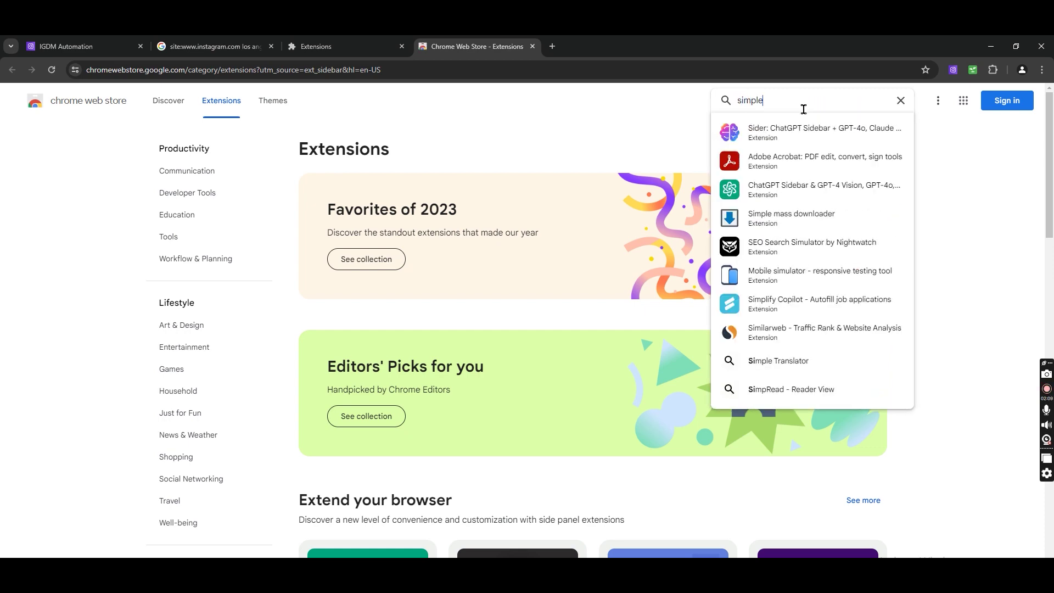
pyautogui.write('scraper')
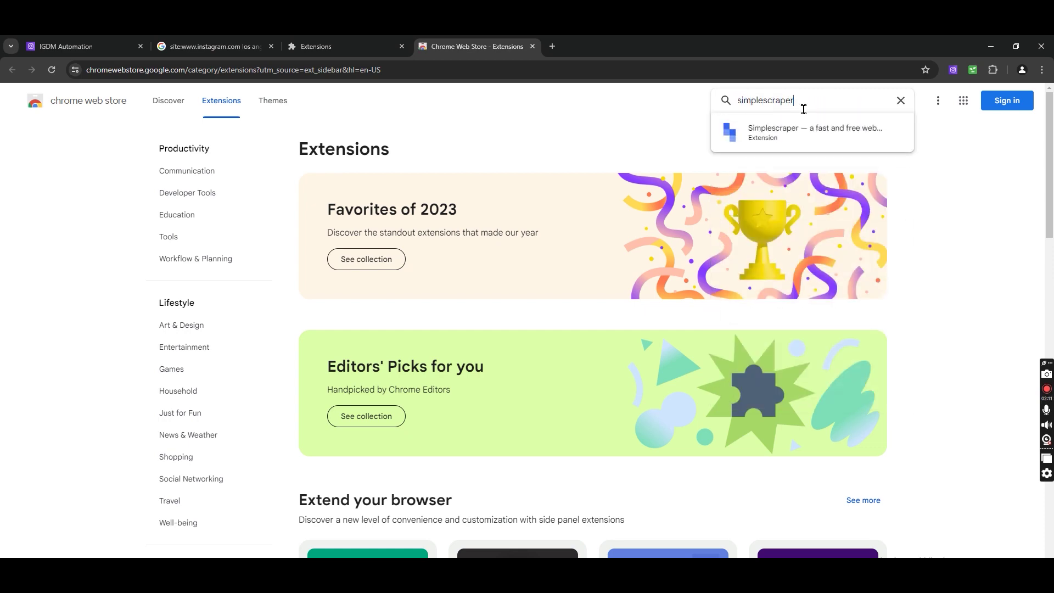
pyautogui.press('Return')
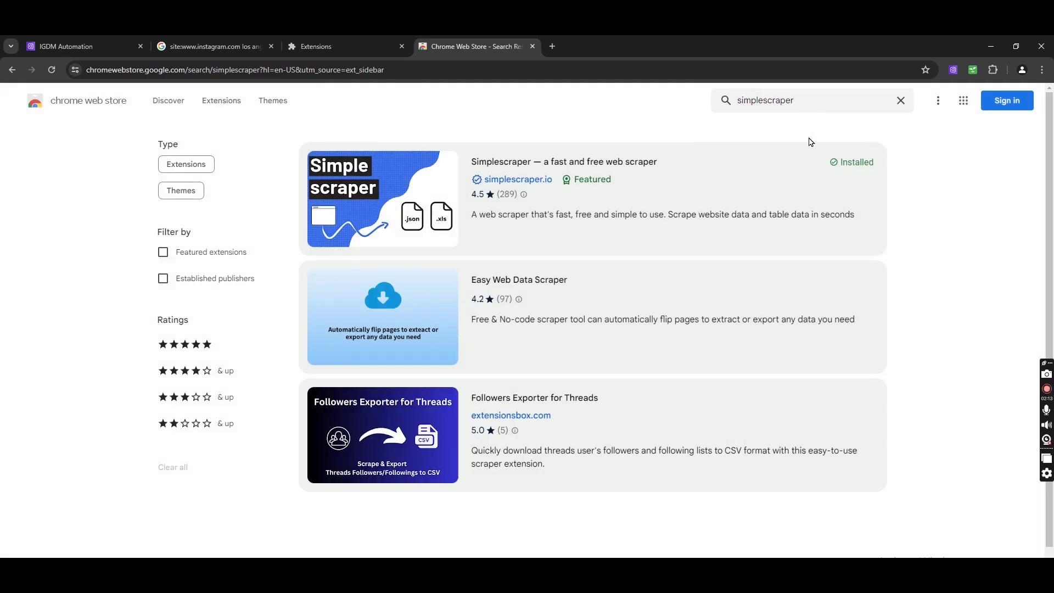
pyautogui.click(709, 197)
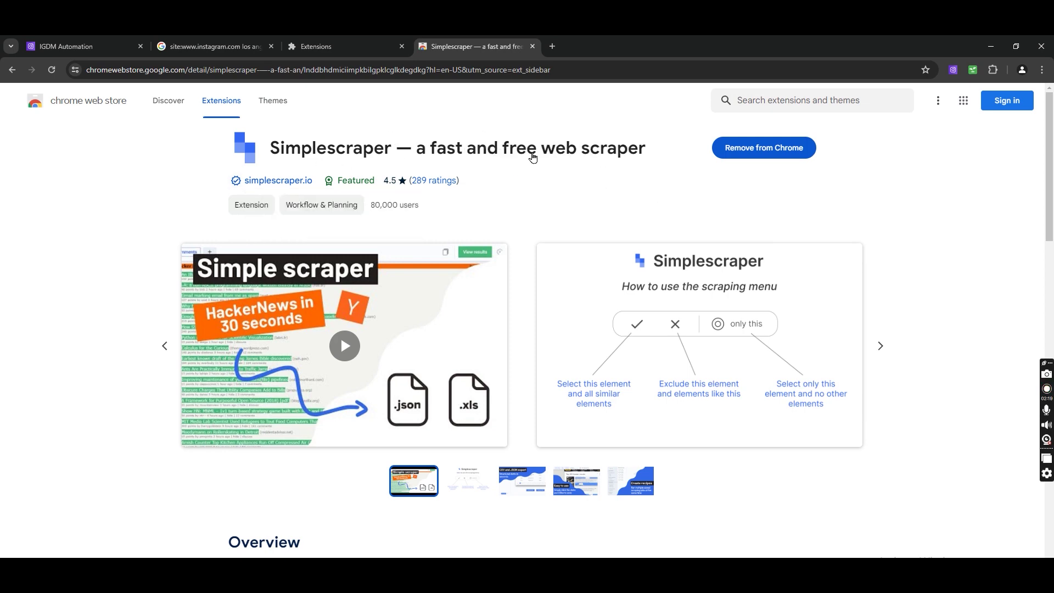
# Pin Simplescraper to the toolbar and return to the Los Angeles realtor results
pyautogui.click(992, 69)
pyautogui.click(954, 202)
pyautogui.click(790, 217)
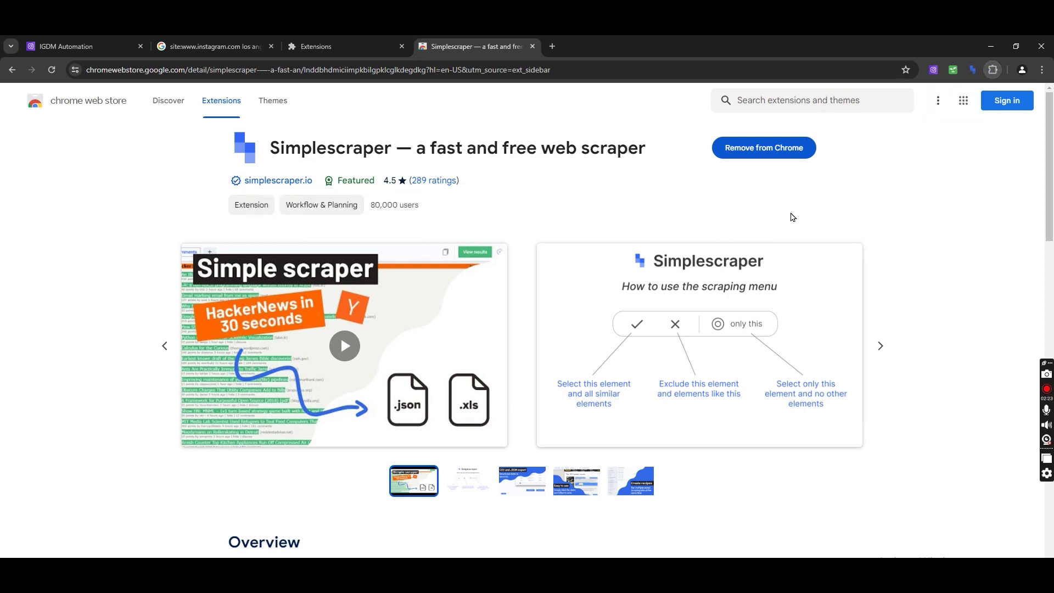
pyautogui.click(210, 44)
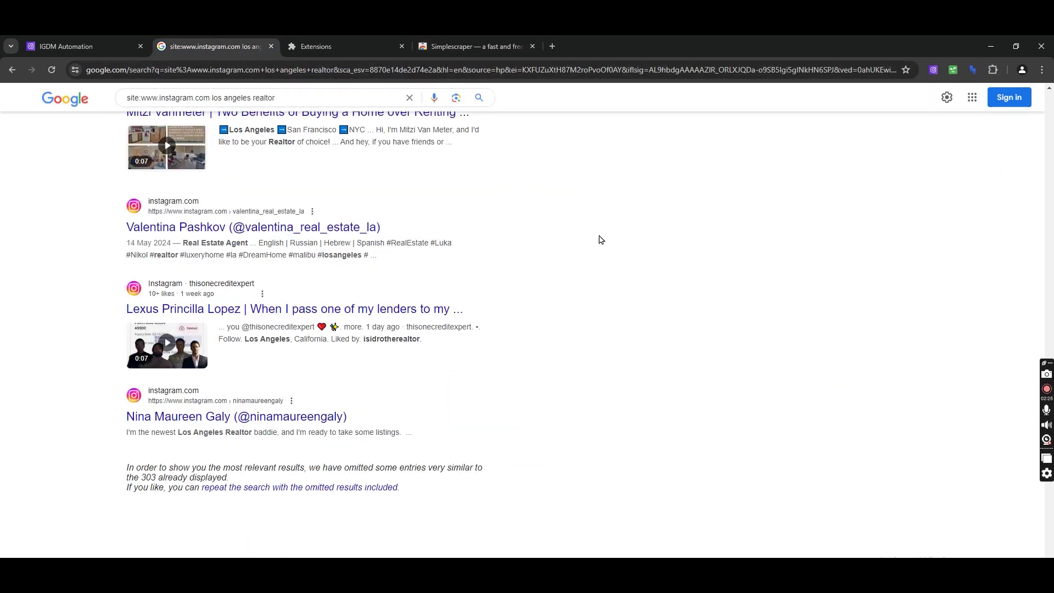
# Scrape the Instagram usernames from the results into propertyName1 and download data (40).csv
pyautogui.click(973, 70)
pyautogui.click(918, 103)
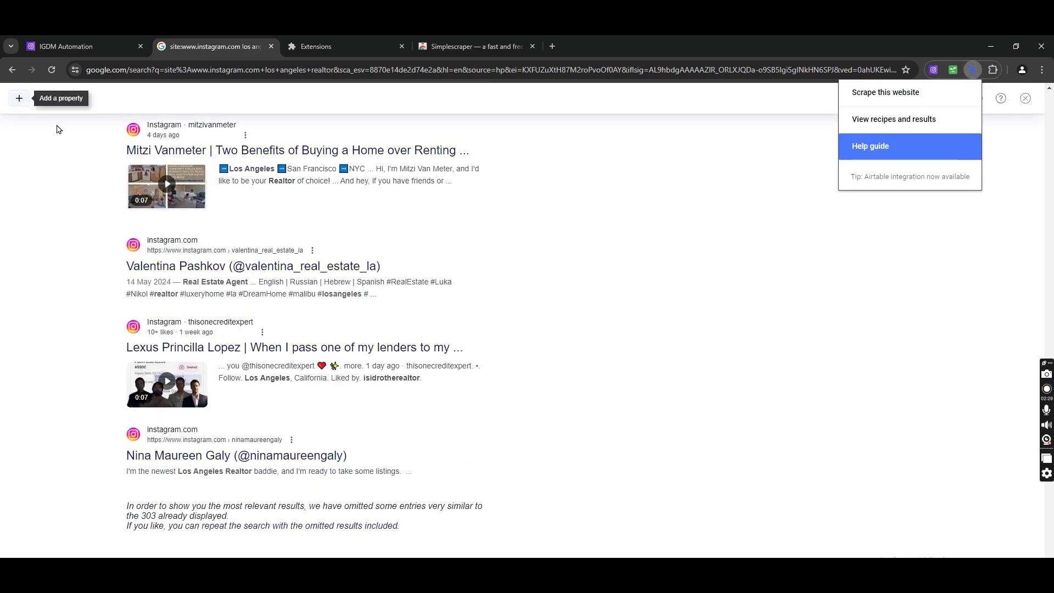
pyautogui.click(18, 98)
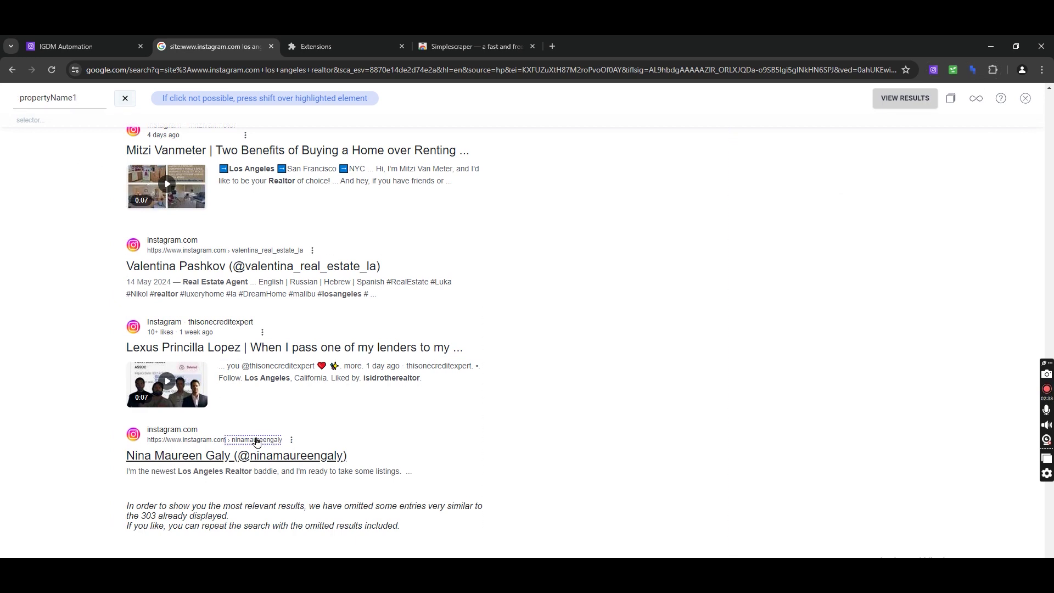
pyautogui.click(256, 443)
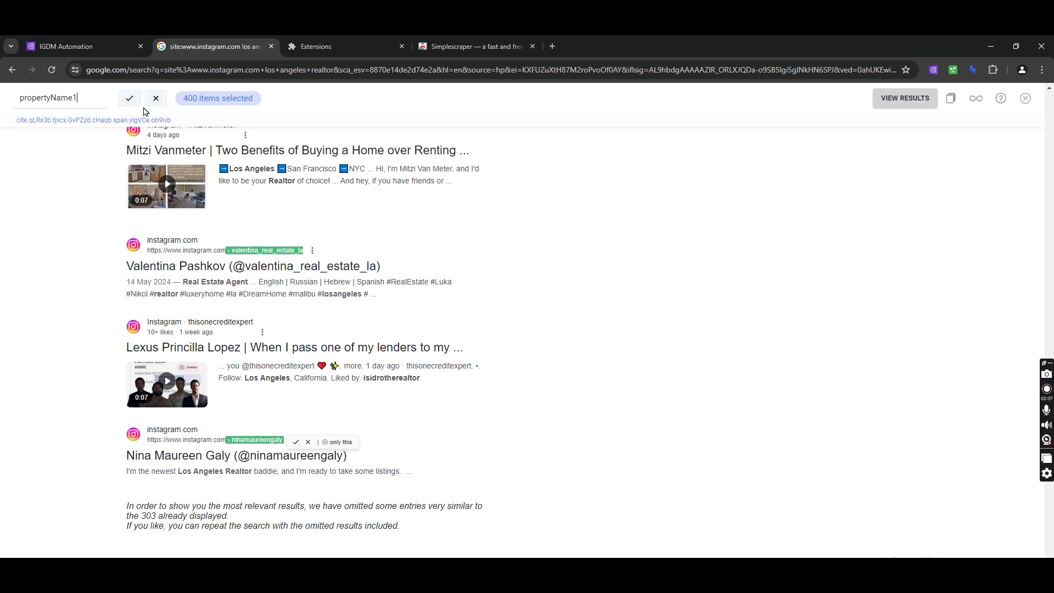
pyautogui.click(129, 99)
pyautogui.click(904, 100)
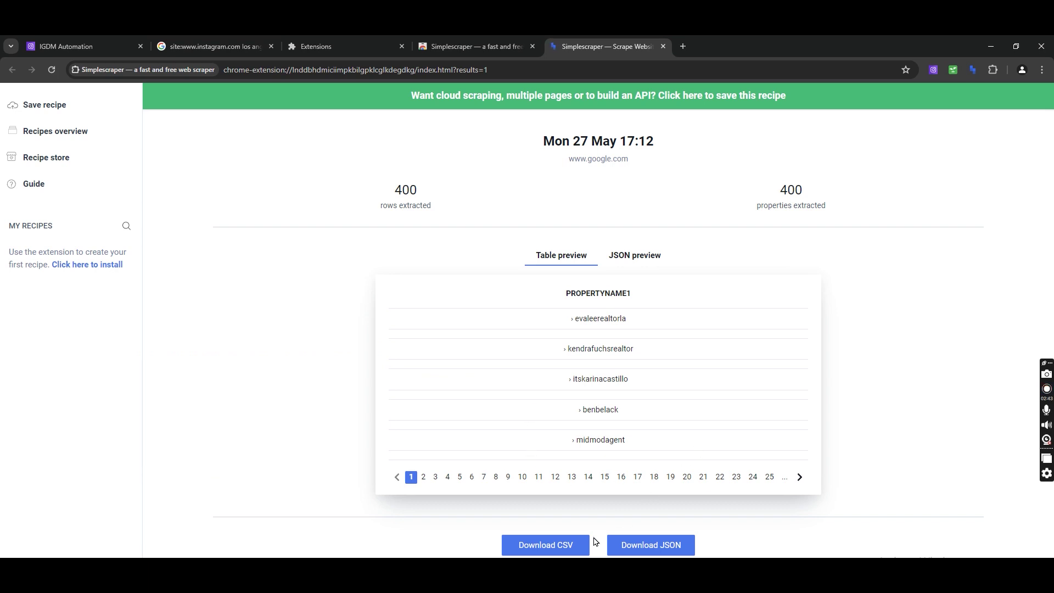
pyautogui.click(547, 547)
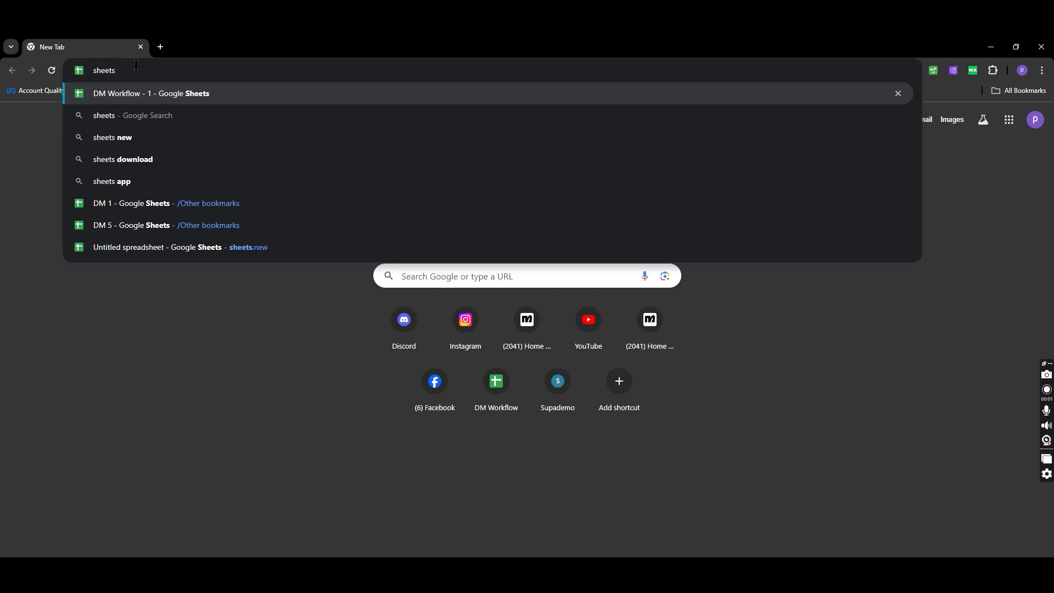
# Create a spreadsheet via sheets.new, import data (40).csv, then search California realtors on Instagram
pyautogui.write('.new')
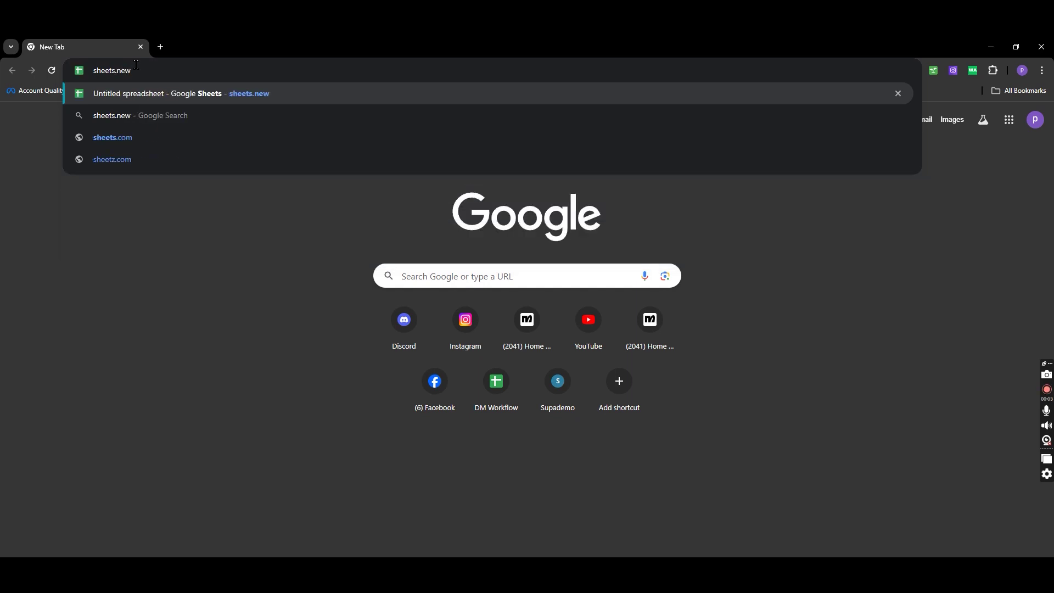
pyautogui.press('Return')
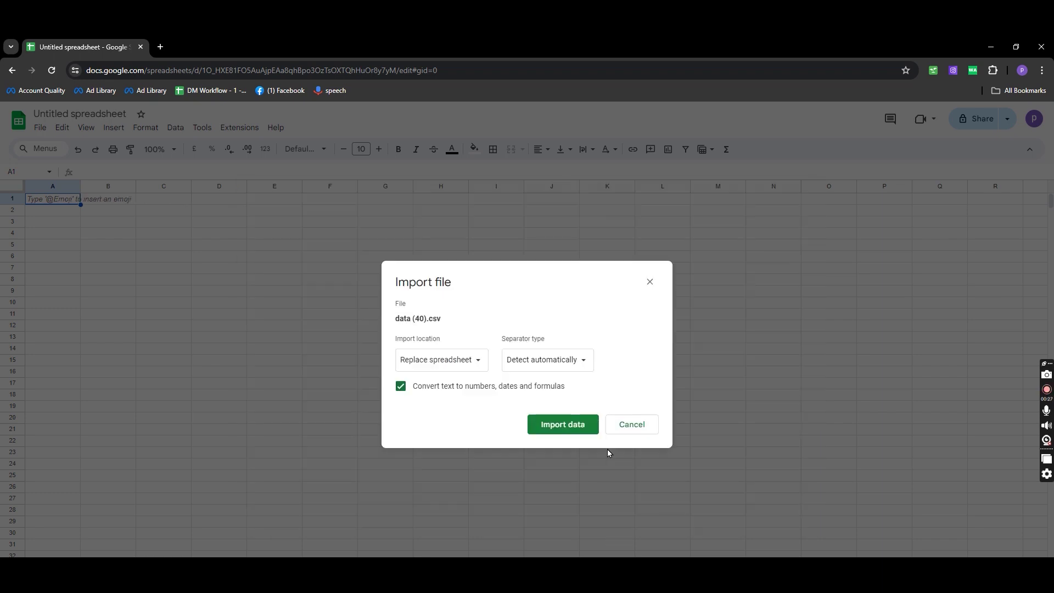
pyautogui.click(553, 423)
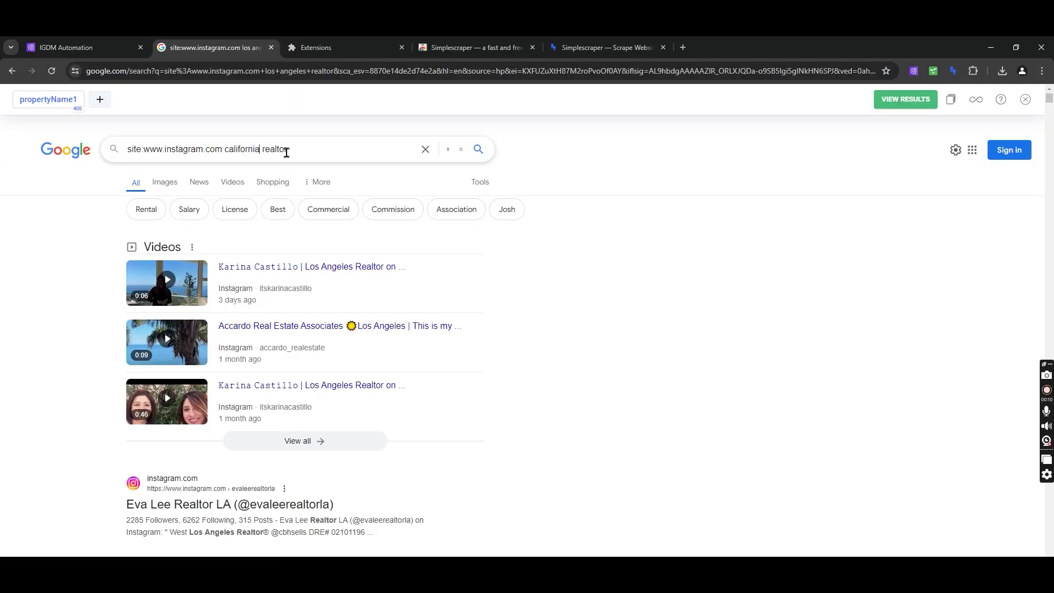
pyautogui.press('Return')
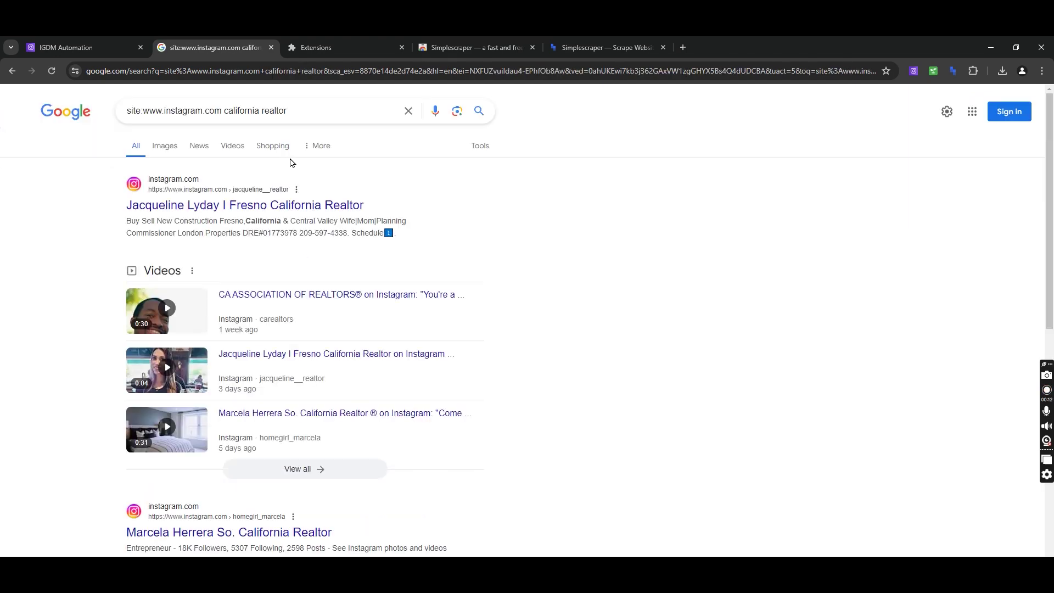
# Scrape the 196 California realtor usernames with Simplescraper and download them as CSV
pyautogui.scroll(-5, 612, 329)
pyautogui.scroll(5, 612, 329)
pyautogui.scroll(-15, 654, 414)
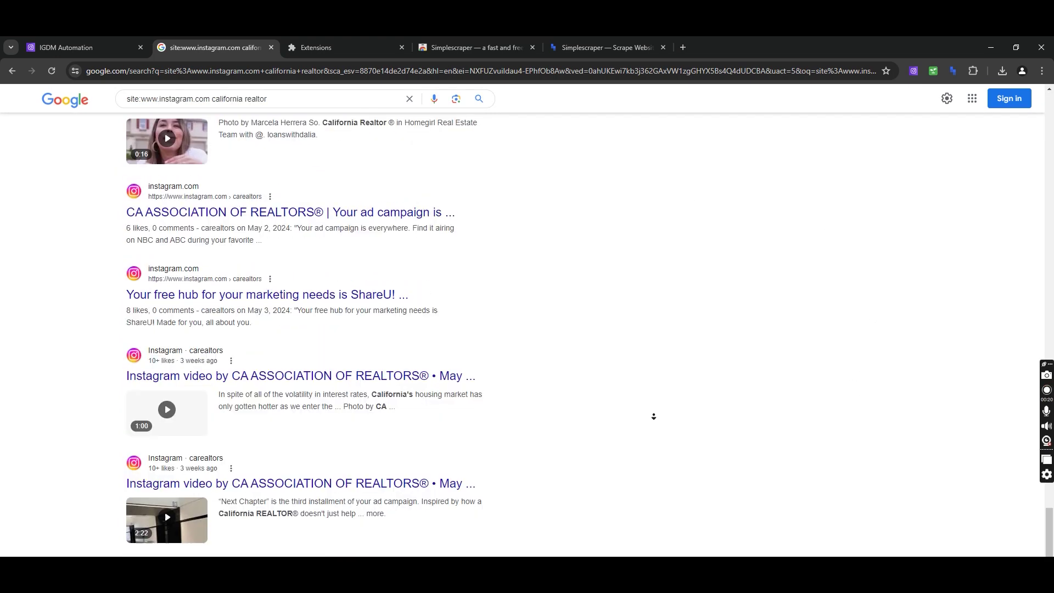
pyautogui.scroll(10, 299, 504)
pyautogui.click(952, 70)
pyautogui.click(895, 96)
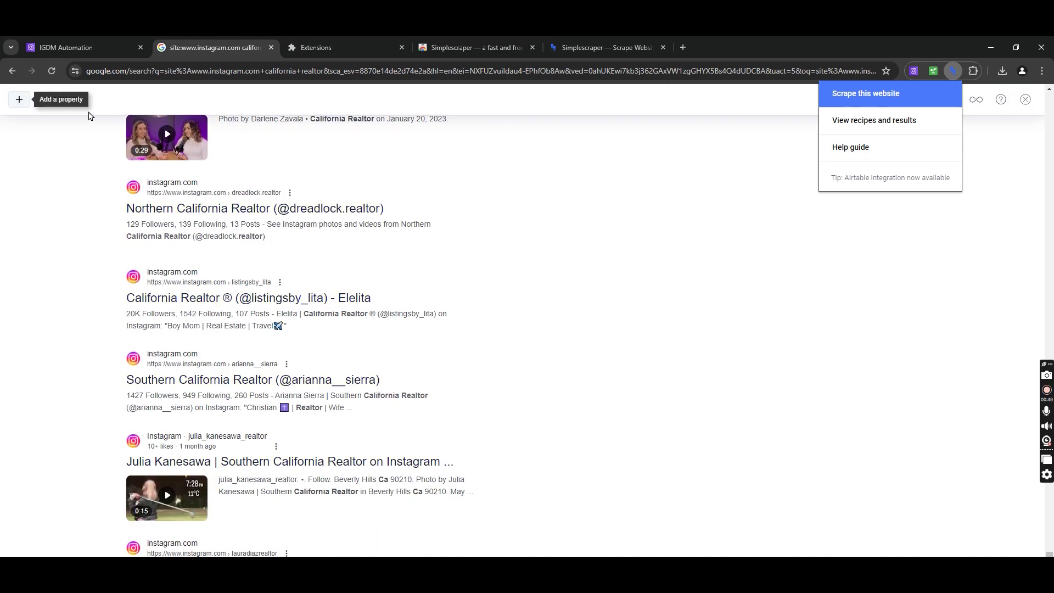
pyautogui.click(20, 99)
pyautogui.click(245, 365)
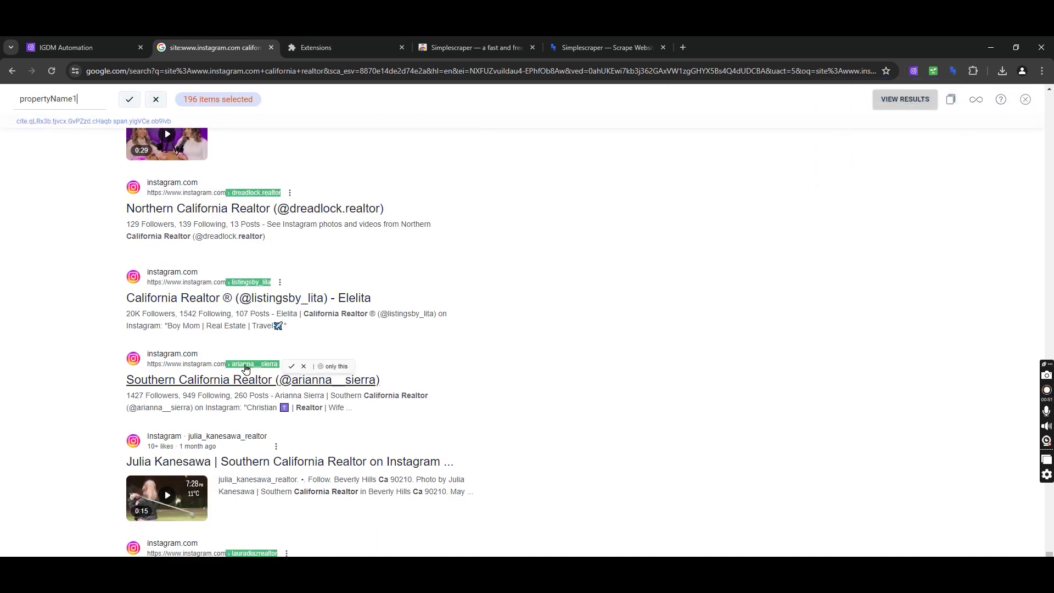
pyautogui.click(129, 98)
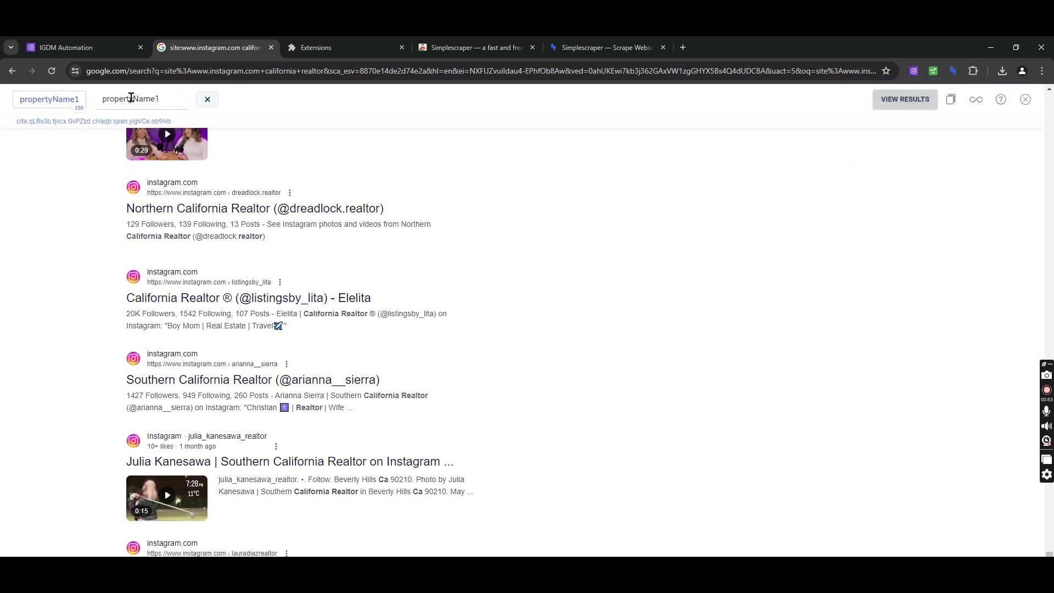
pyautogui.click(895, 103)
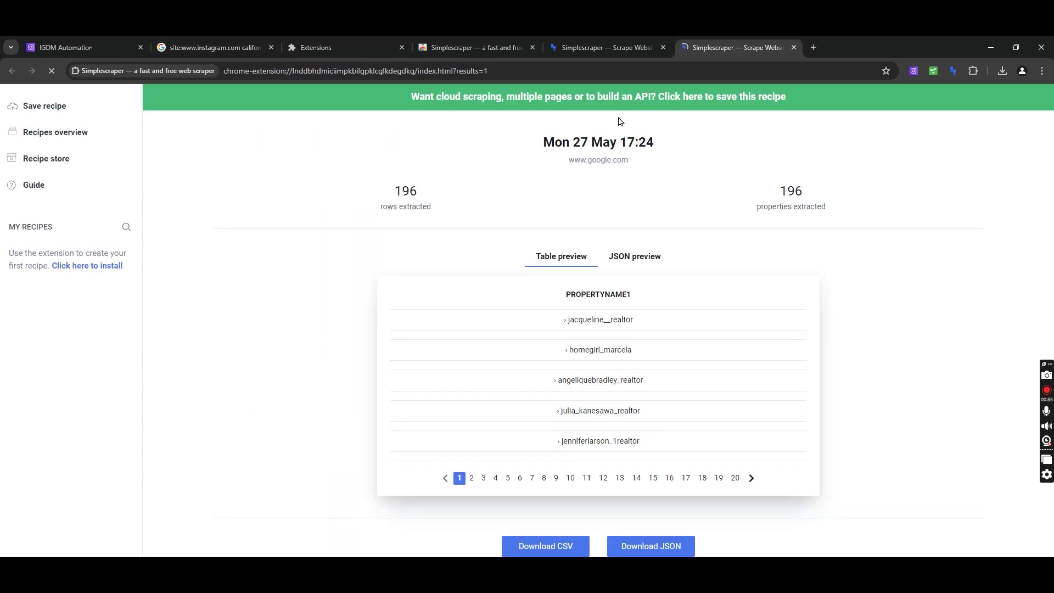
pyautogui.click(556, 549)
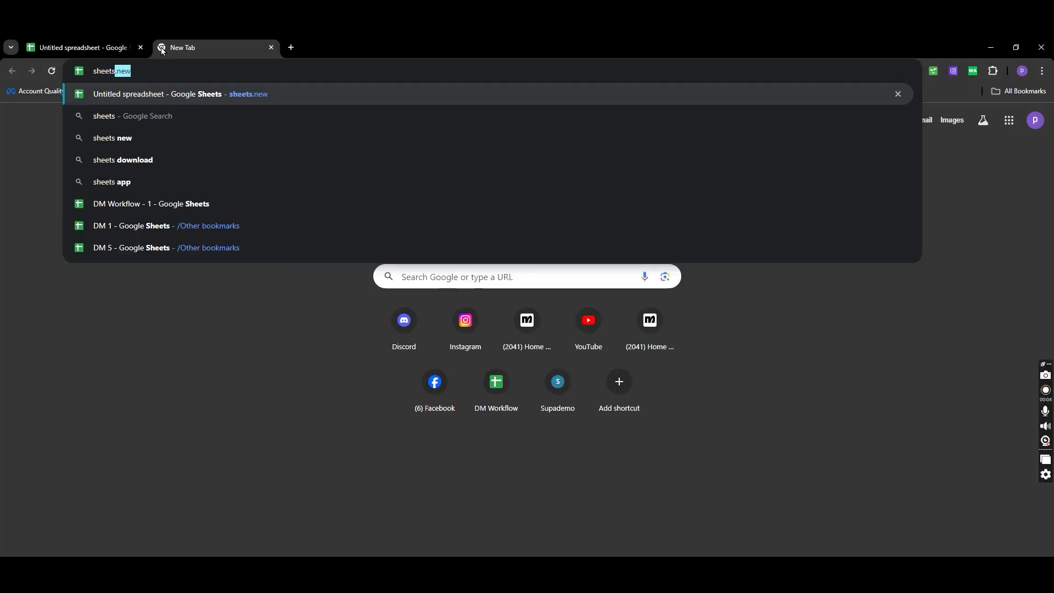
# Create another new spreadsheet and import data (41).csv into it
pyautogui.press('Return')
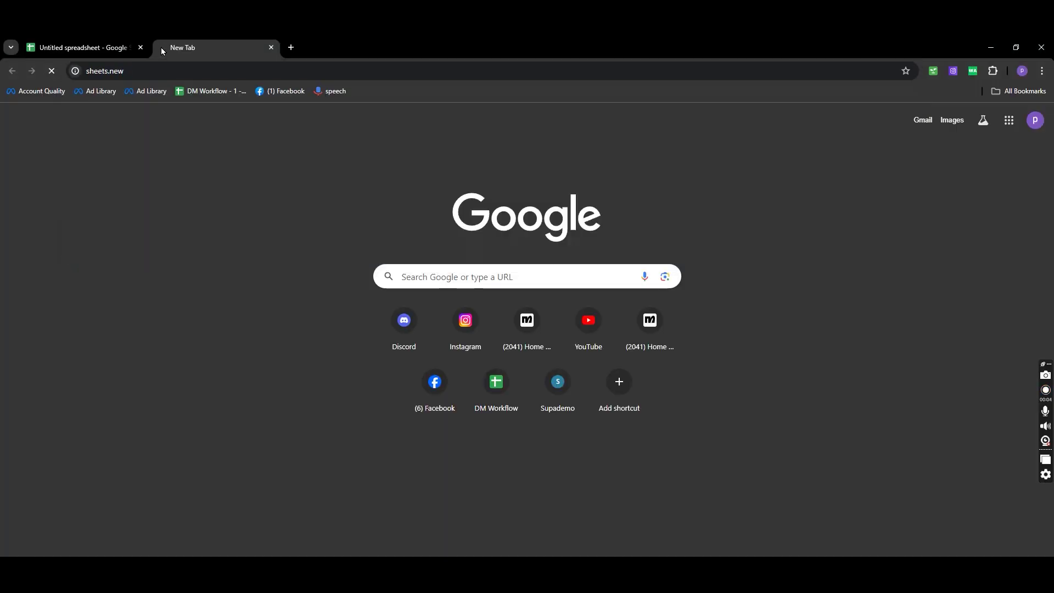
pyautogui.click(40, 128)
pyautogui.click(40, 128)
pyautogui.click(40, 128)
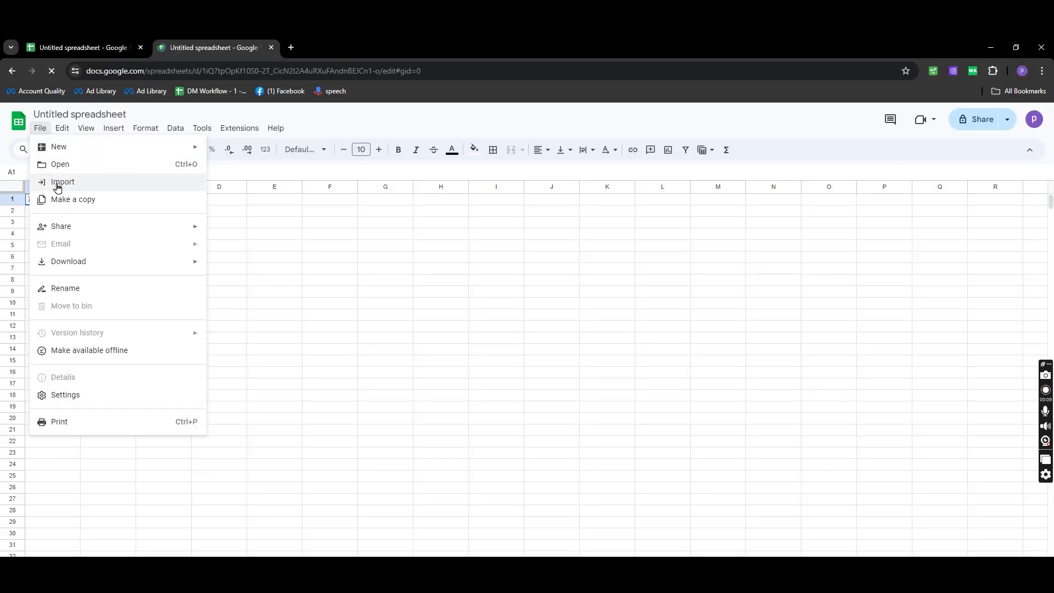
pyautogui.click(57, 182)
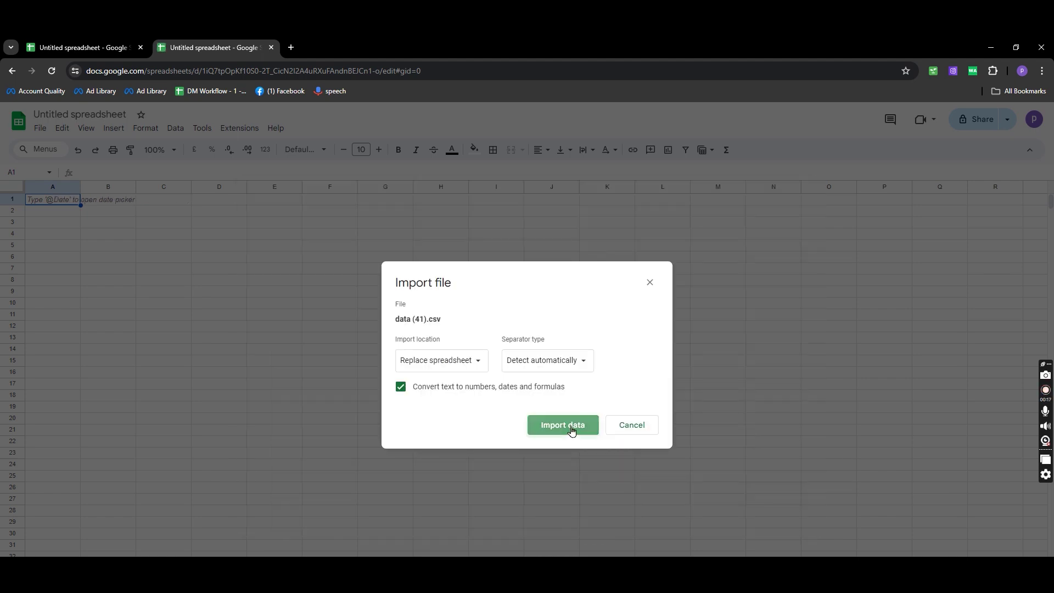
pyautogui.click(571, 431)
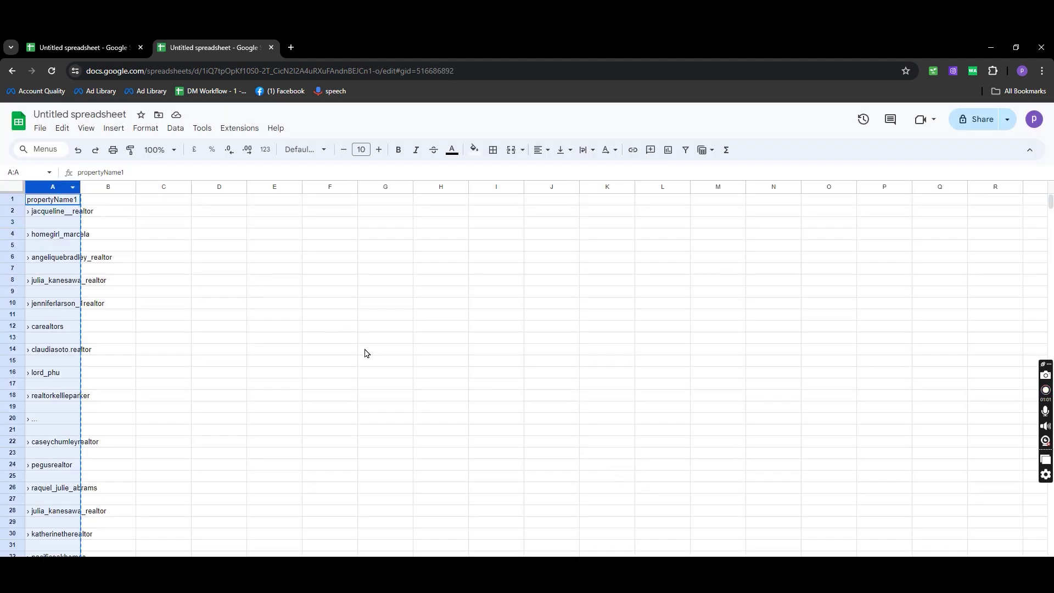
# Paste the California usernames into the first spreadsheet starting at cell A401
pyautogui.click(107, 48)
pyautogui.scroll(-20, 229, 433)
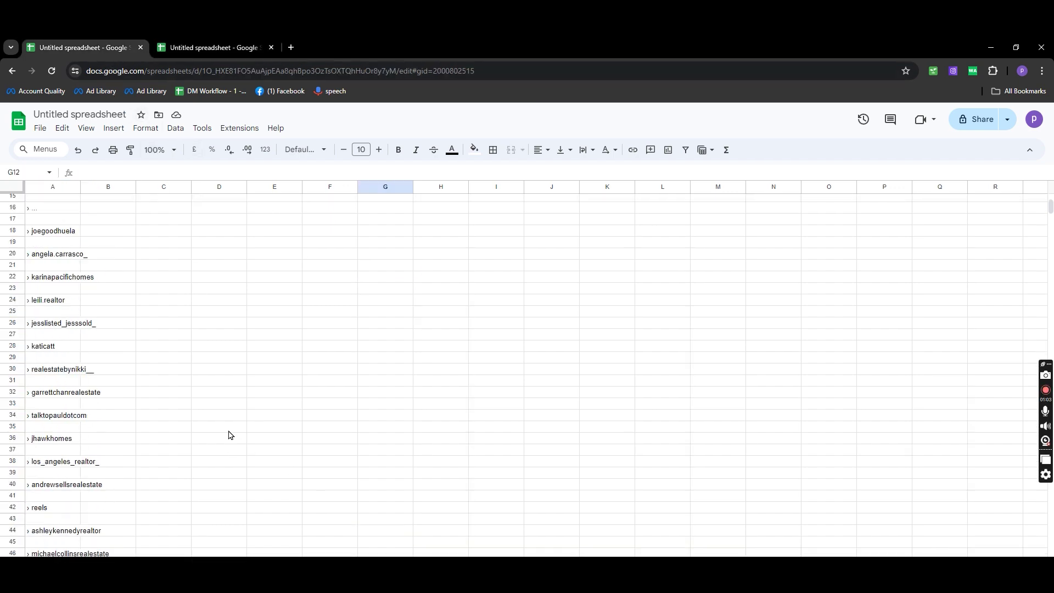
pyautogui.scroll(-20, 228, 435)
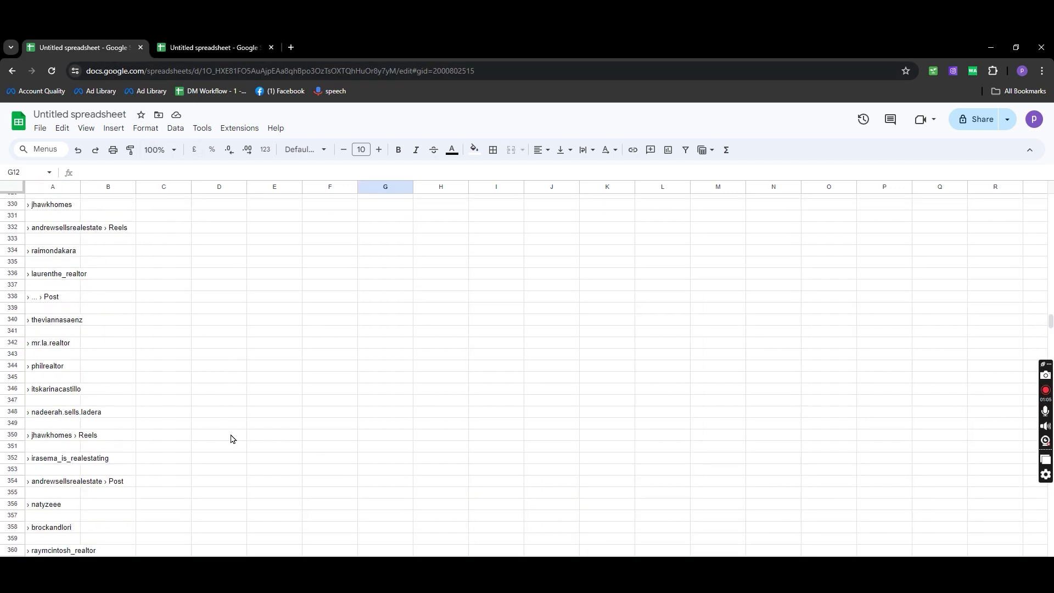
pyautogui.scroll(5, 231, 435)
pyautogui.scroll(-4, 202, 409)
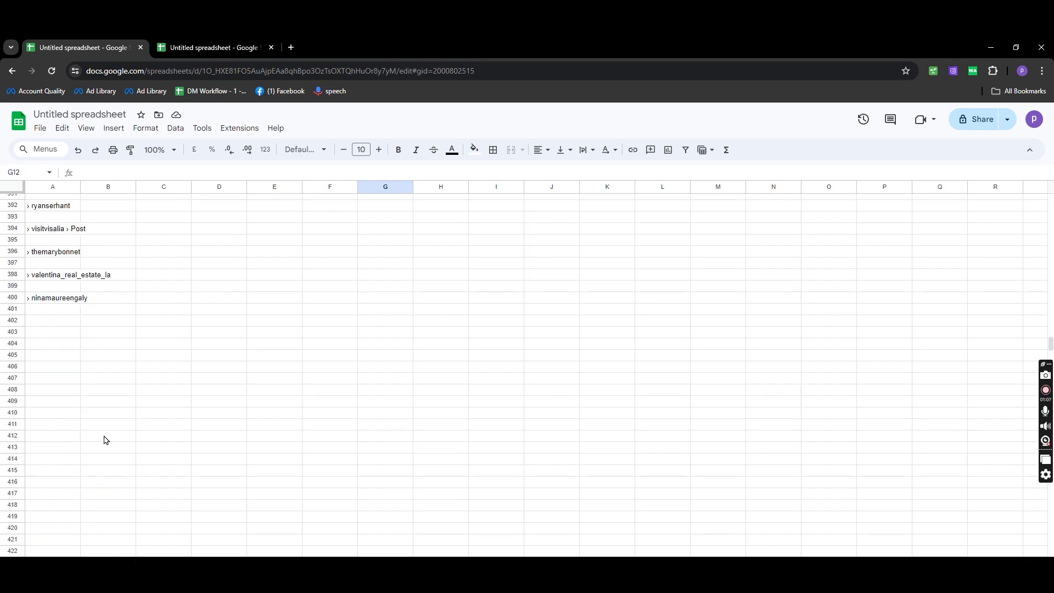
pyautogui.click(50, 312)
pyautogui.hotkey('ctrl', 'v')
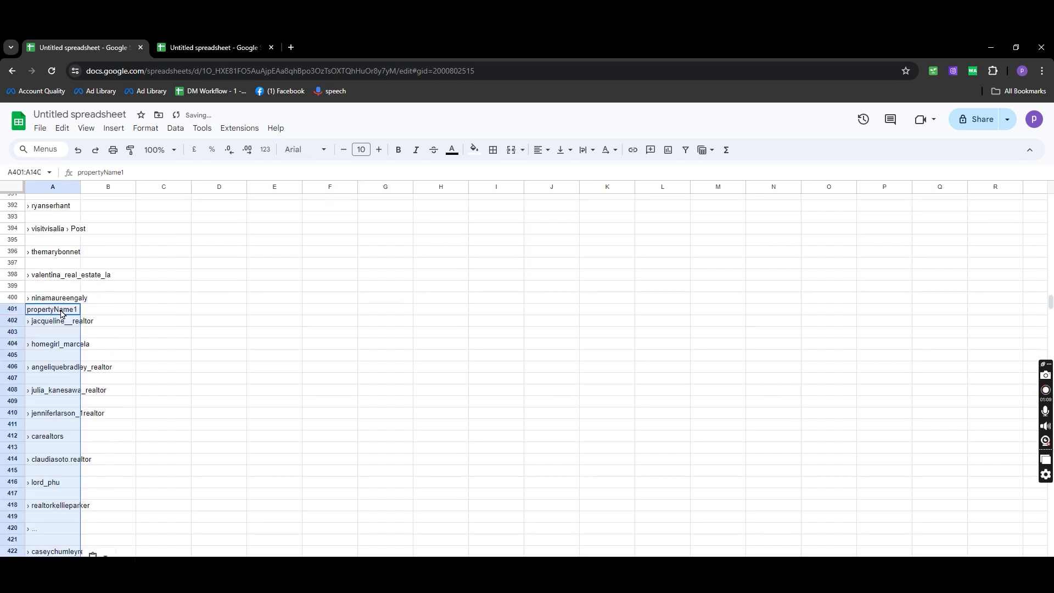
pyautogui.click(226, 425)
# Select the leading › character in cell A2
pyautogui.moveTo(1050, 304); pyautogui.dragTo(1046, 176)
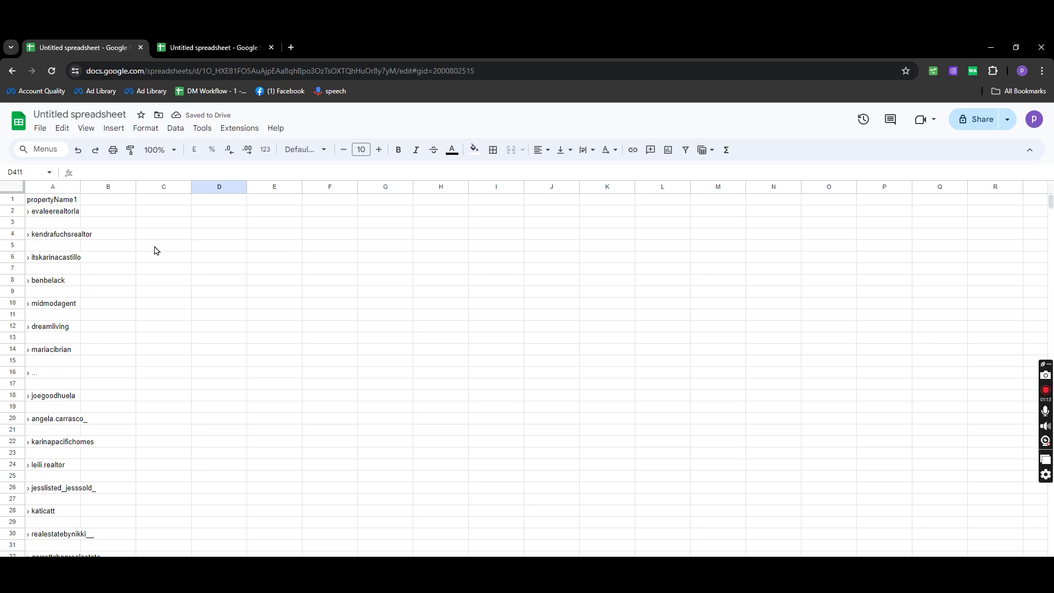
pyautogui.doubleClick(36, 212)
pyautogui.moveTo(32, 211); pyautogui.dragTo(26, 211)
pyautogui.hotkey('ctrl', 'c')
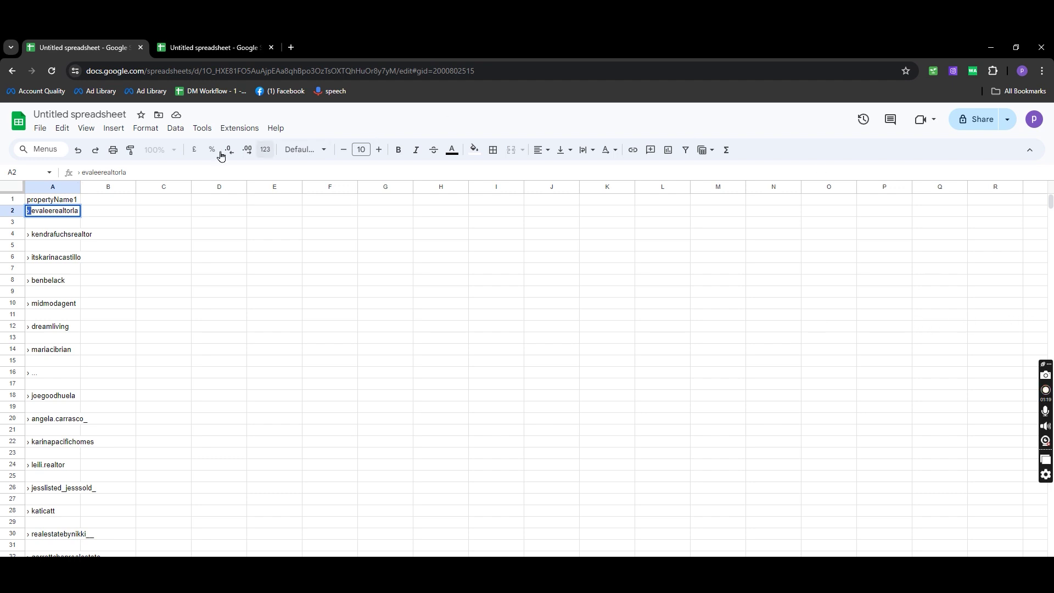
# Remove every › character from the sheet with Find and replace
pyautogui.click(113, 128)
pyautogui.moveTo(91, 135)
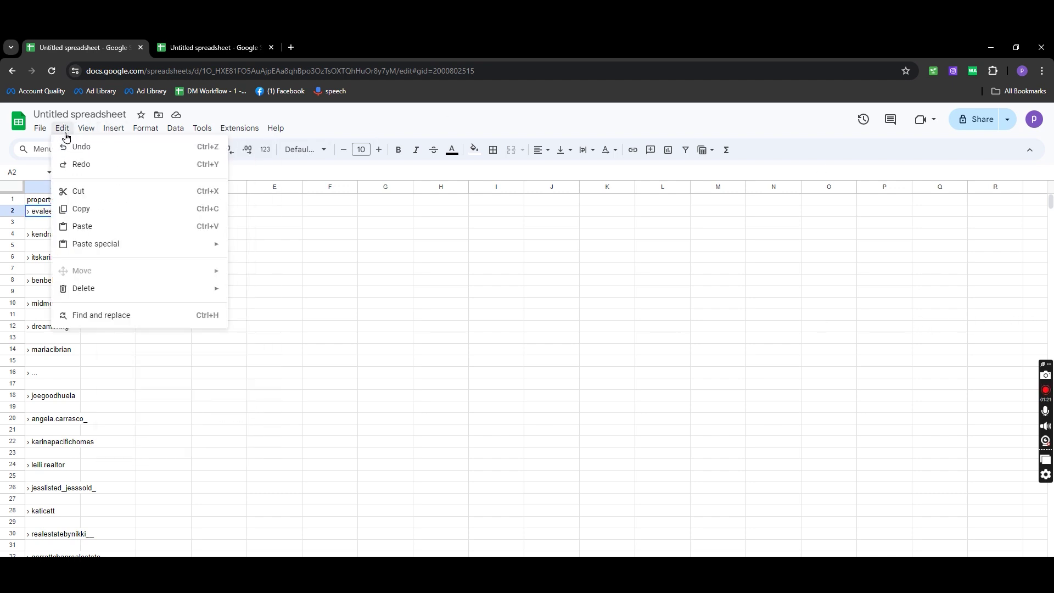
pyautogui.click(109, 313)
pyautogui.hotkey('ctrl', 'v')
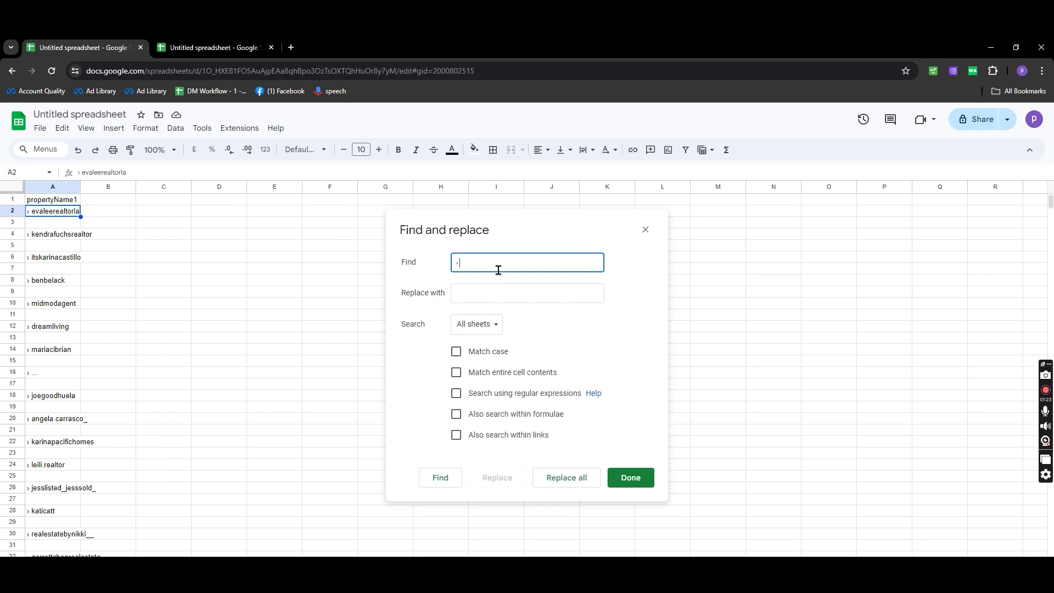
pyautogui.click(565, 478)
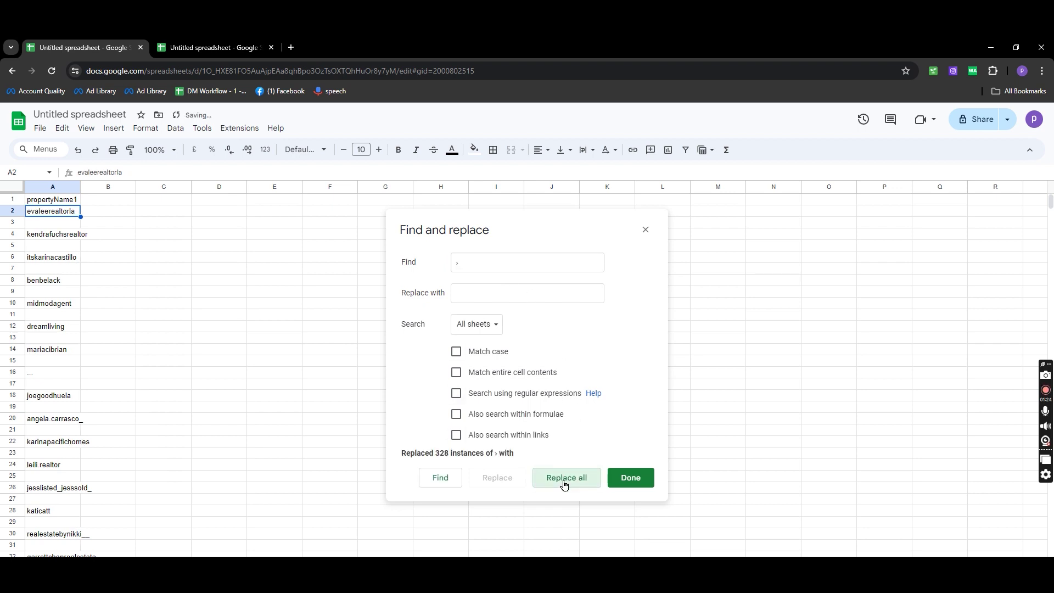
pyautogui.click(637, 478)
# Sort the whole sheet A to Z by column A
pyautogui.click(160, 247)
pyautogui.hotkey('ctrl', 'a')
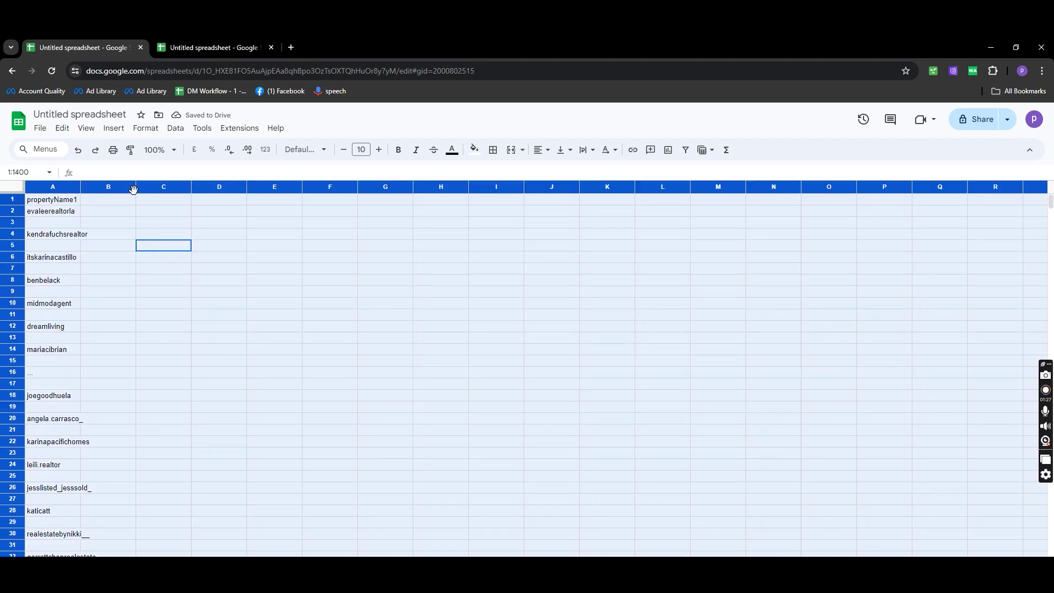
pyautogui.click(176, 128)
pyautogui.moveTo(197, 146)
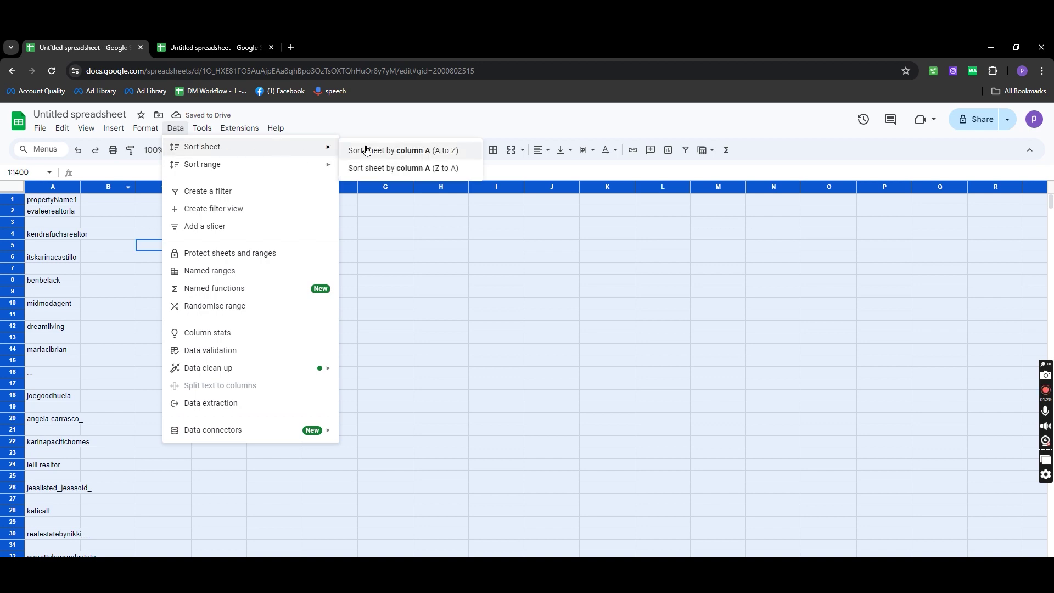
pyautogui.click(366, 147)
pyautogui.click(195, 281)
# Delete rows 3–6 and select the word Post in cell A14
pyautogui.moveTo(22, 223); pyautogui.dragTo(14, 256)
pyautogui.rightClick(14, 256)
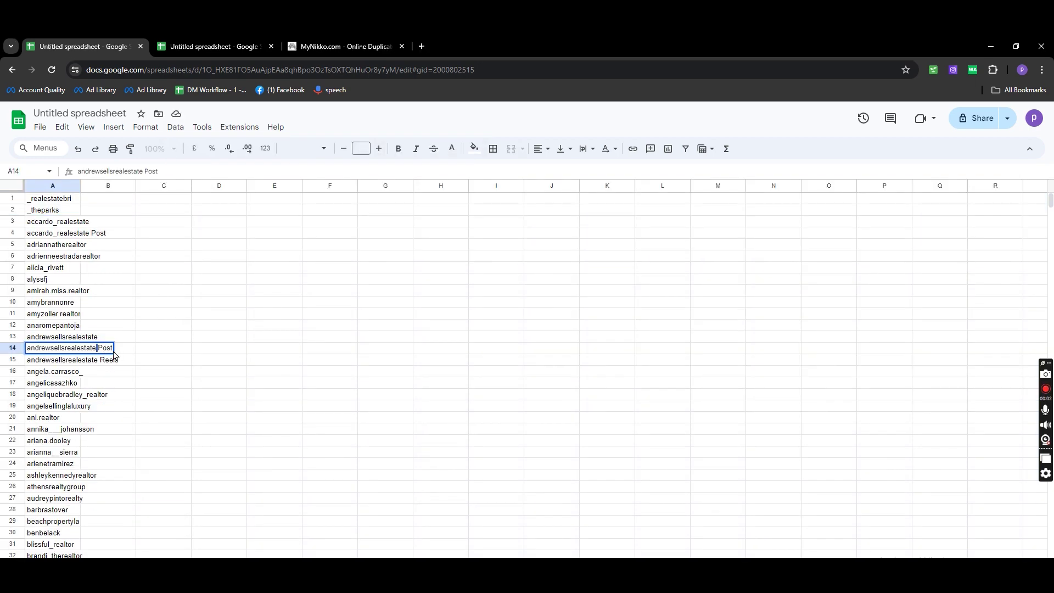
pyautogui.hotkey('ctrl', 'shift', 'Left')
pyautogui.hotkey('ctrl', 'c')
pyautogui.click(86, 127)
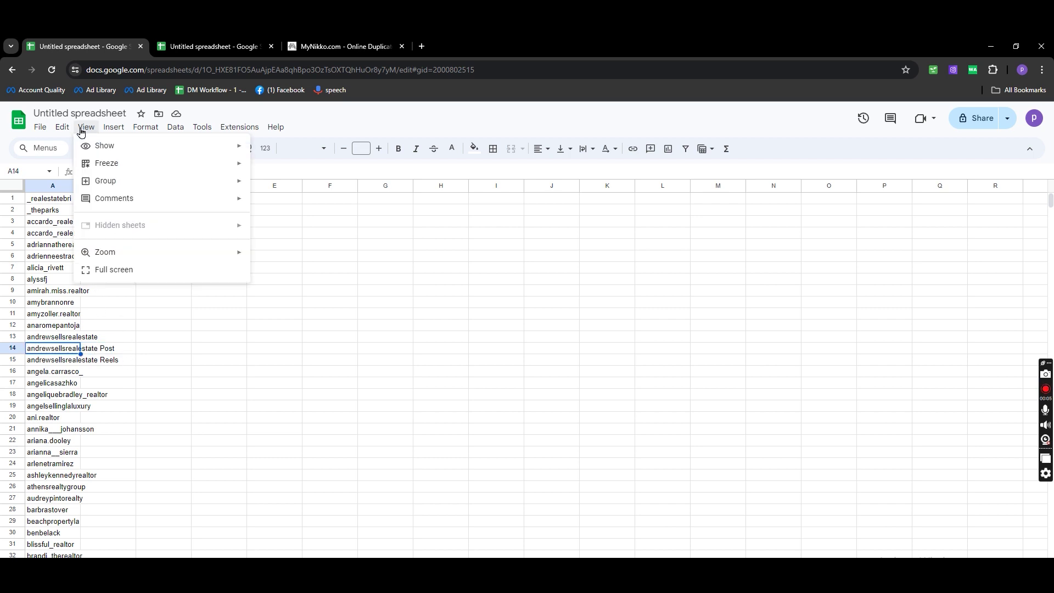
# Remove the word Post from every cell with Find and replace
pyautogui.moveTo(64, 133)
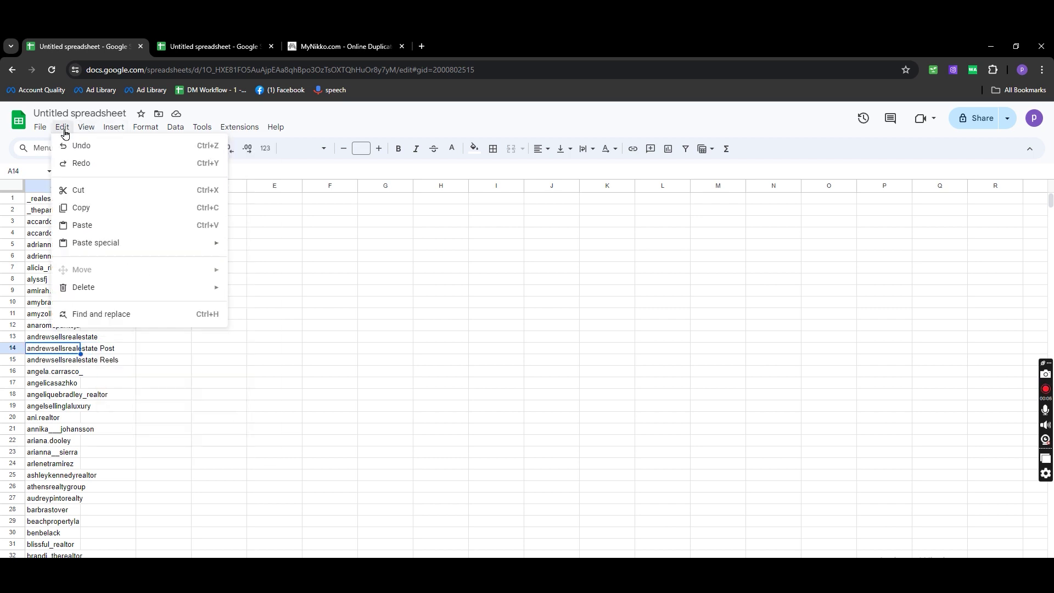
pyautogui.click(86, 314)
pyautogui.hotkey('ctrl', 'v')
pyautogui.click(558, 475)
pyautogui.click(96, 364)
# Remove the word Reels from every cell with Find and replace
pyautogui.doubleClick(98, 364)
pyautogui.hotkey('ctrl', 'c')
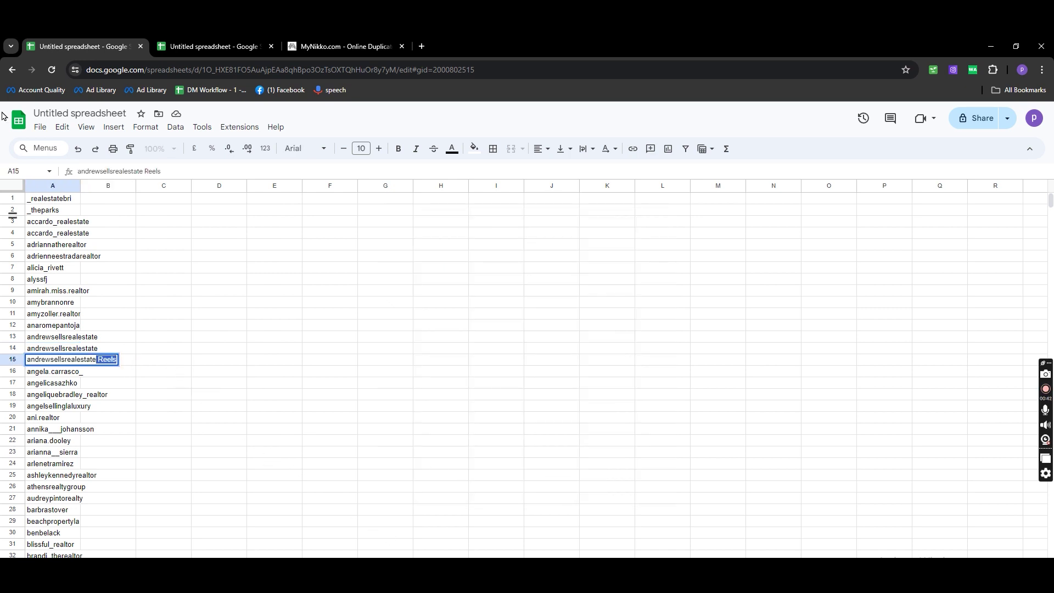
pyautogui.click(62, 127)
pyautogui.click(101, 313)
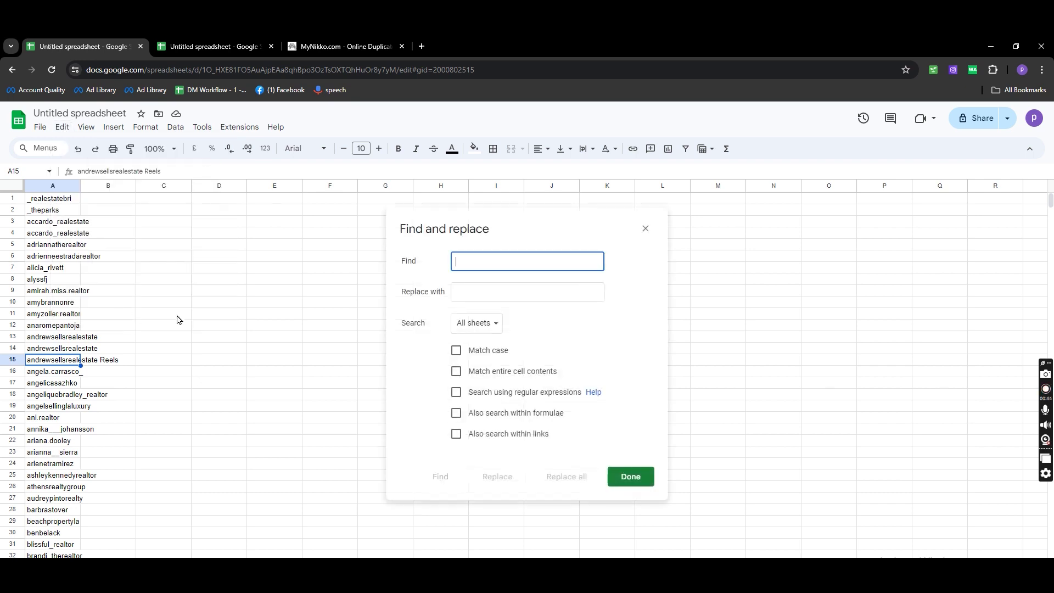
pyautogui.hotkey('ctrl', 'v')
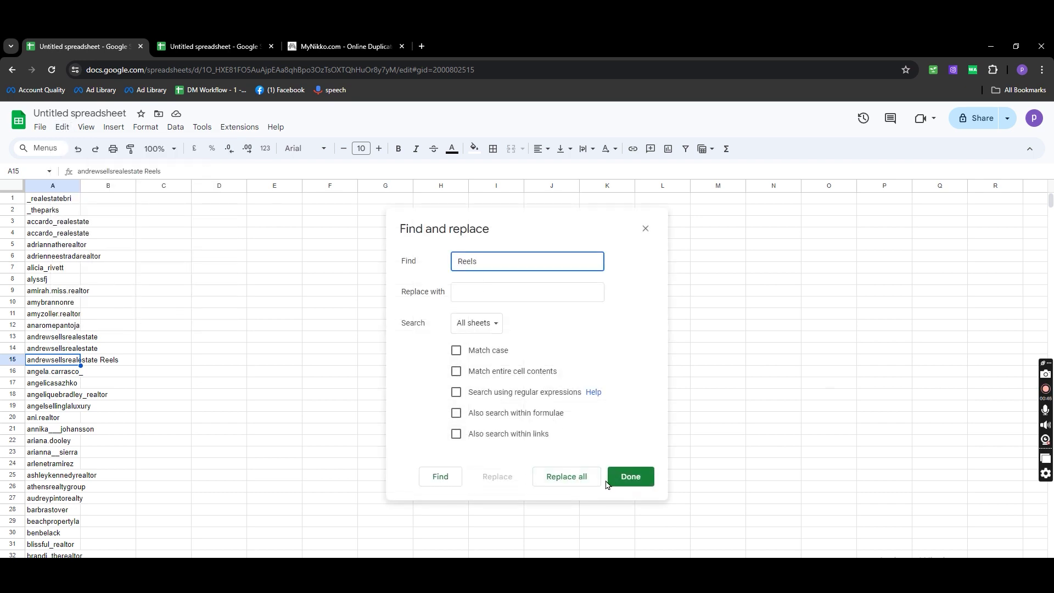
pyautogui.click(557, 480)
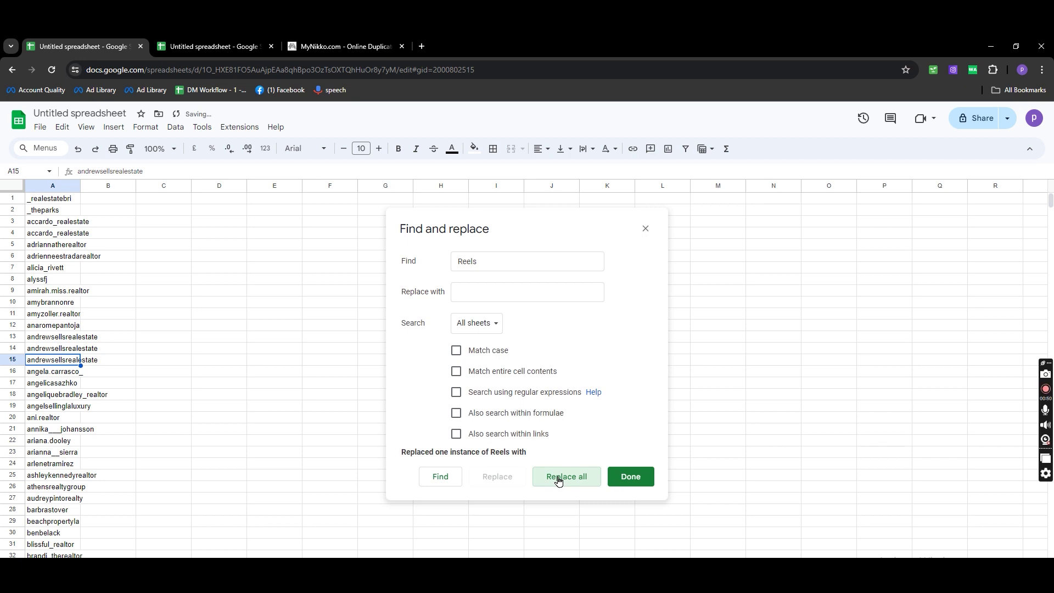
pyautogui.click(630, 476)
pyautogui.hotkey('ctrl', 'space')
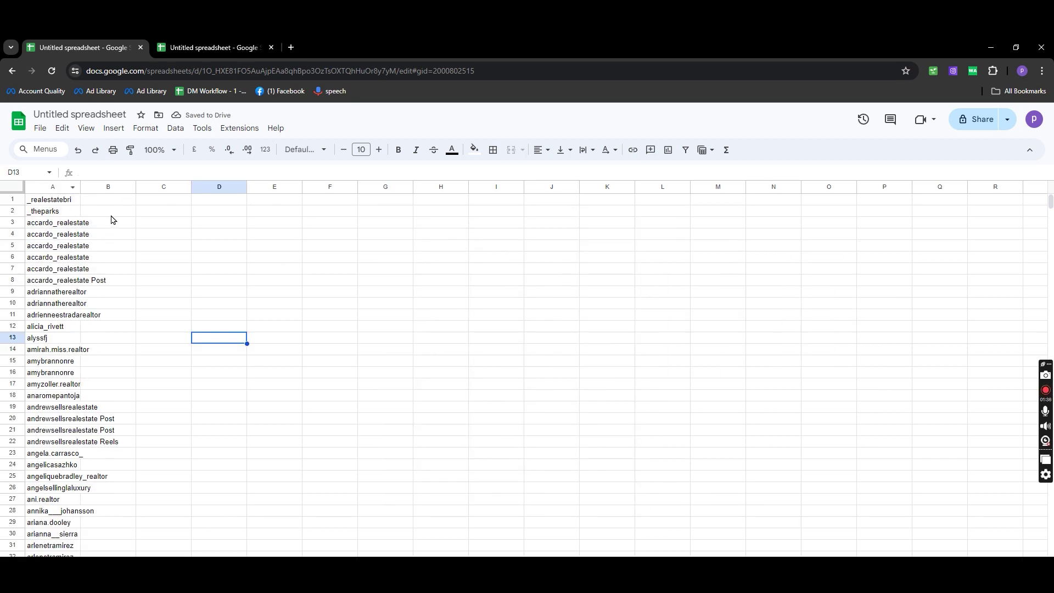
# Select and copy the whole username column A
pyautogui.click(108, 210)
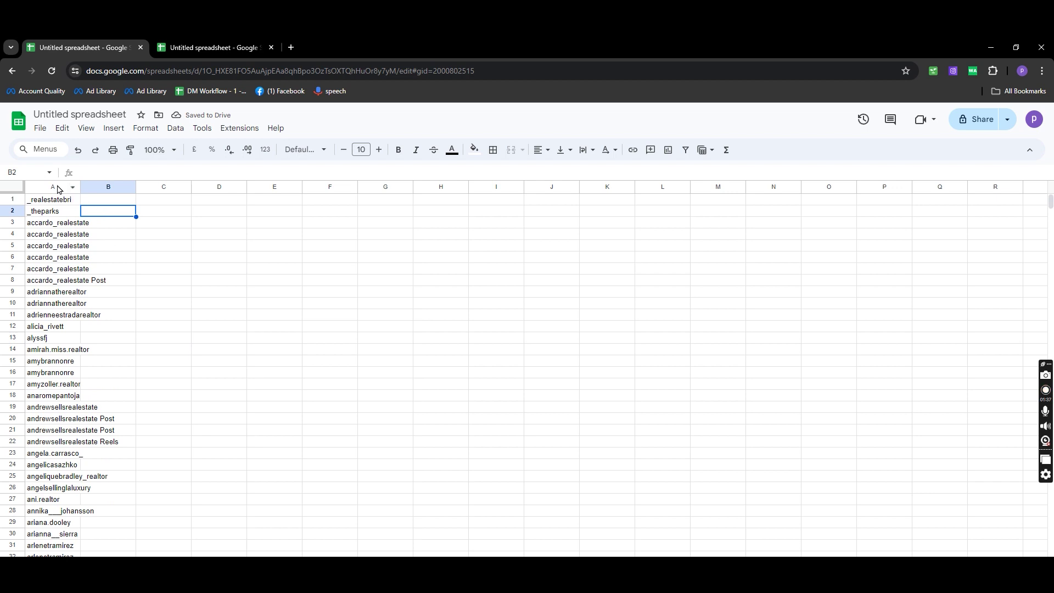
pyautogui.click(77, 200)
pyautogui.hotkey('ctrl', 'space')
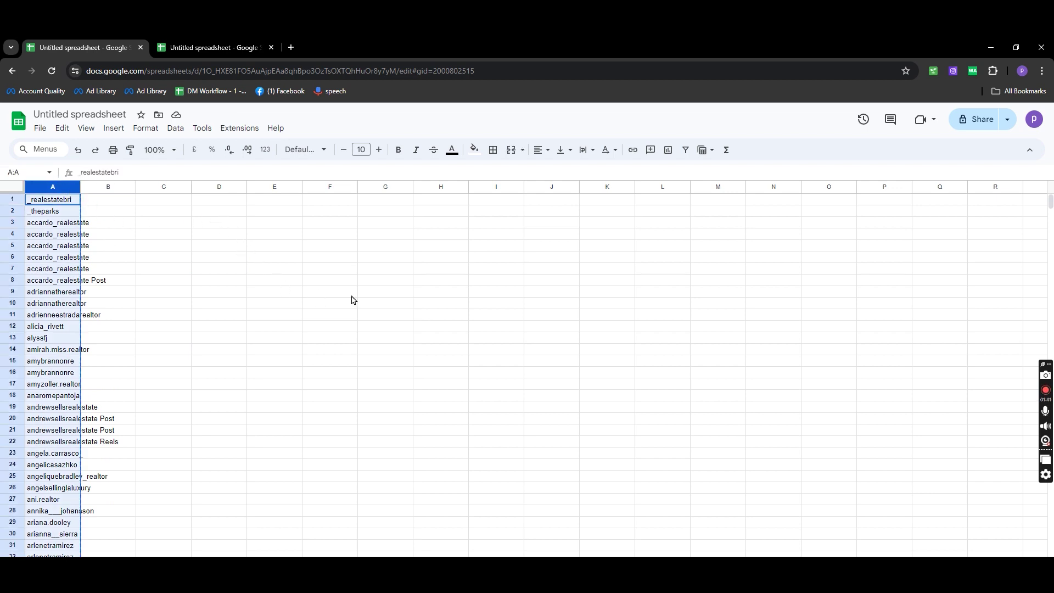
# Search for and open the MyNikko Duplicate String Remover in a new tab
pyautogui.click(292, 47)
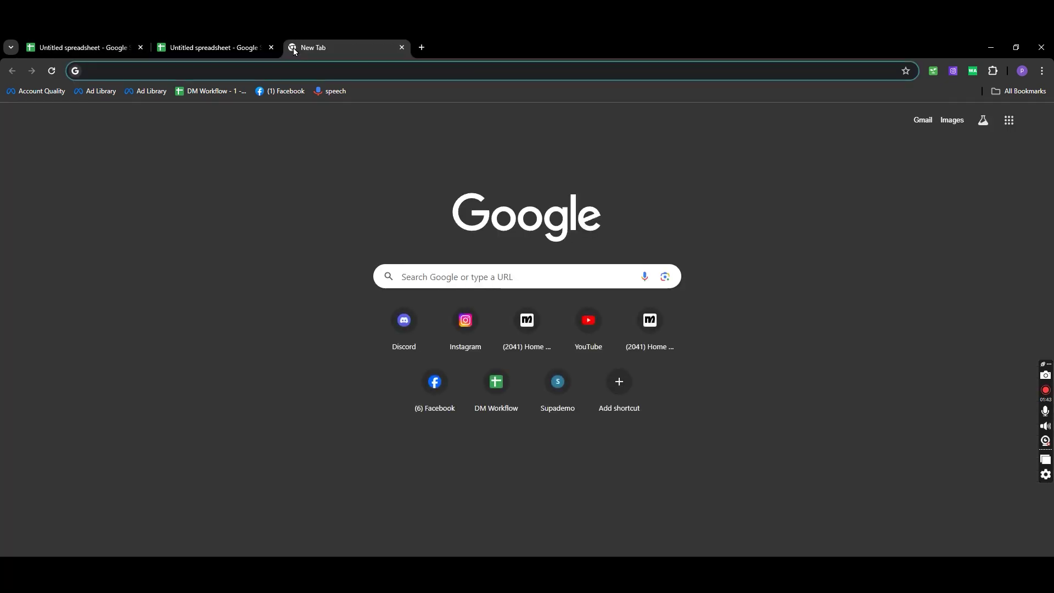
pyautogui.write('ni')
pyautogui.write('kko duplicate string remover')
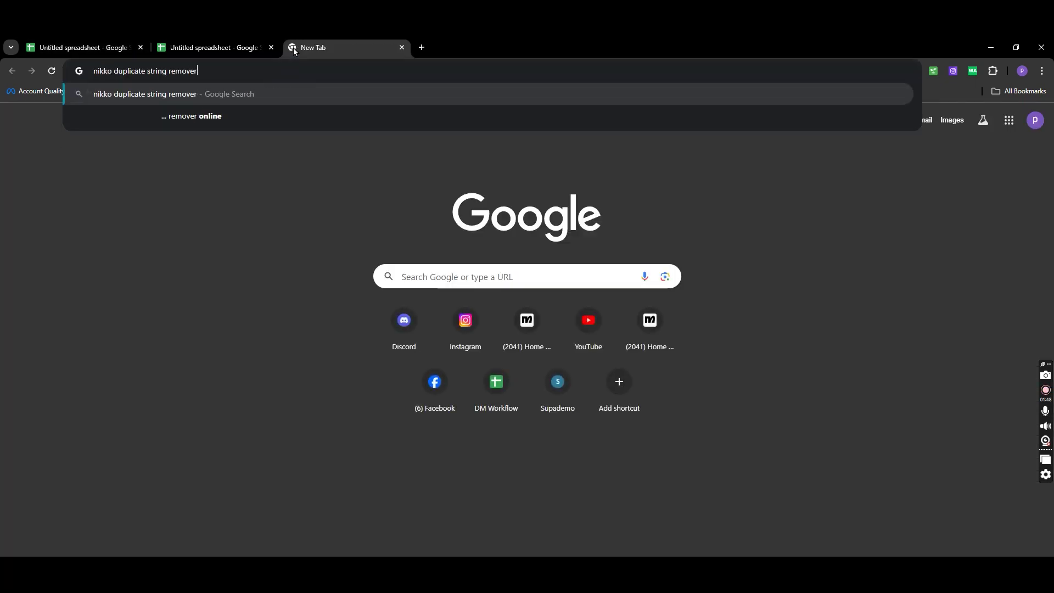
pyautogui.press('Return')
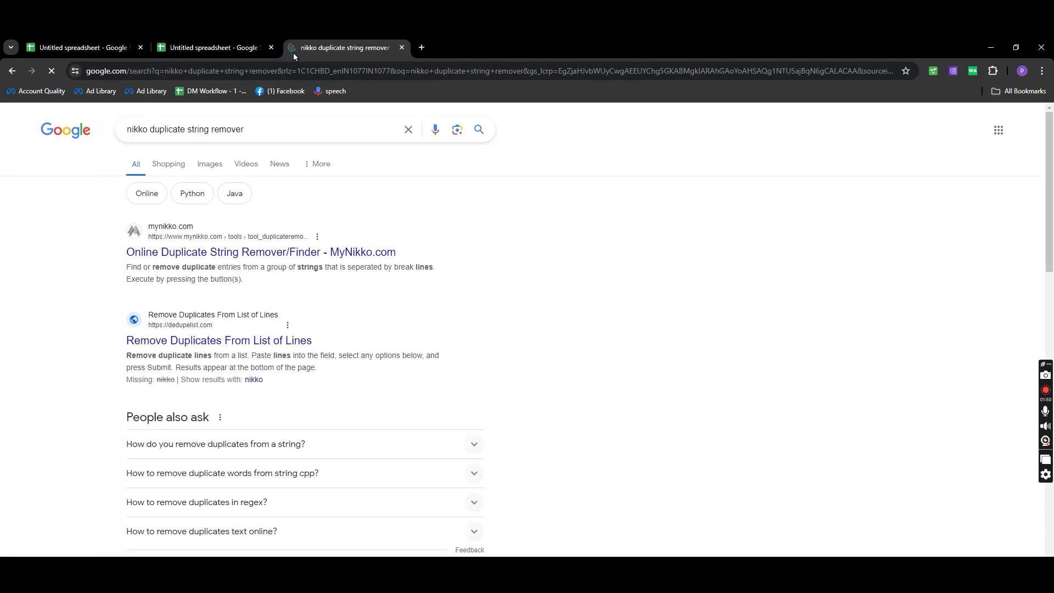
pyautogui.click(252, 249)
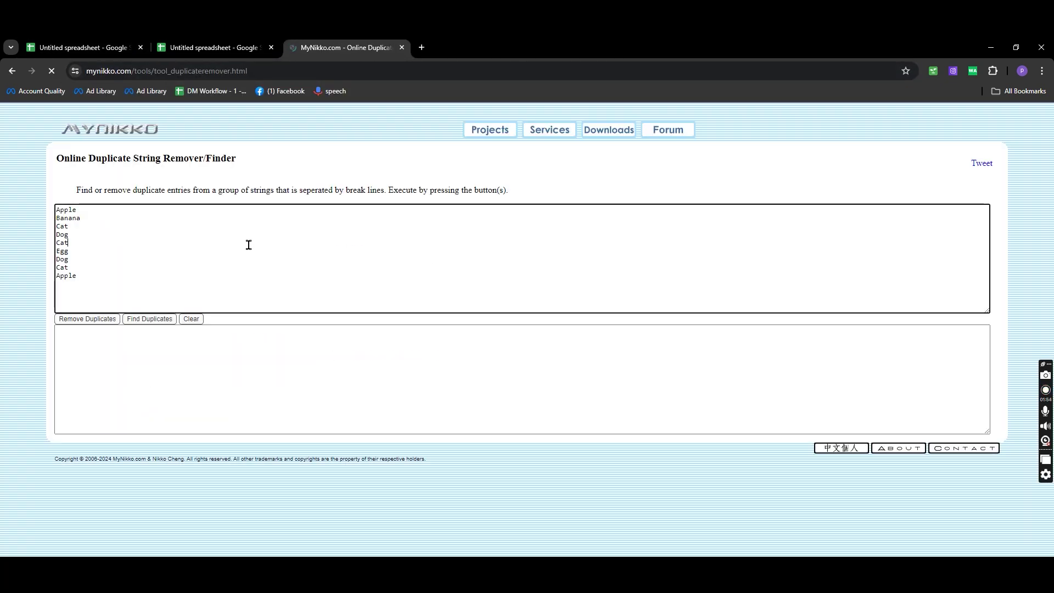
# Deduplicate the pasted usernames and paste the cleaned list back into column A
pyautogui.hotkey('ctrl', 'a')
pyautogui.hotkey('ctrl', 'v')
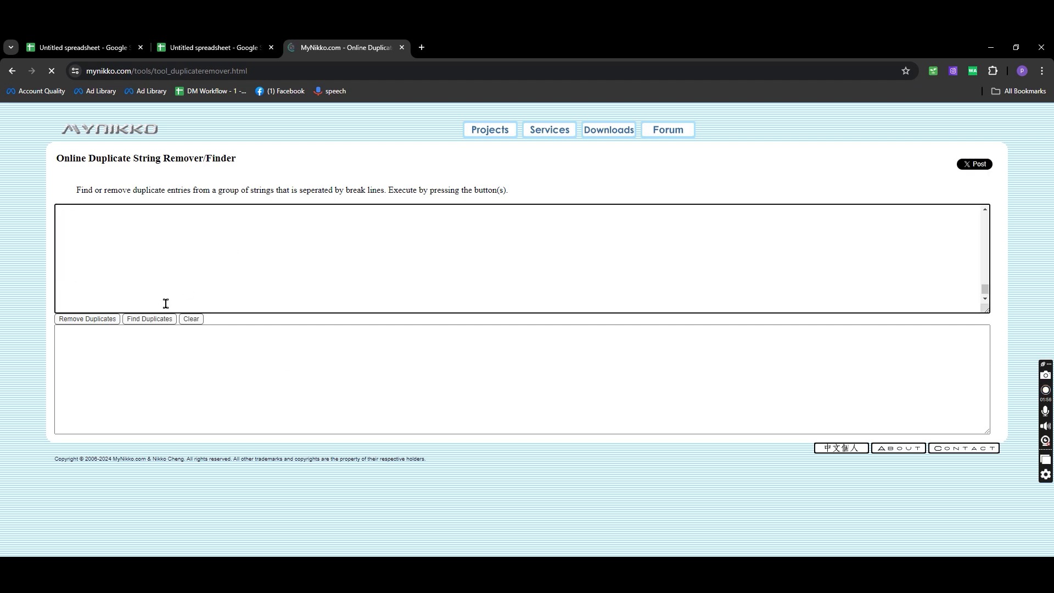
pyautogui.click(88, 319)
pyautogui.click(181, 354)
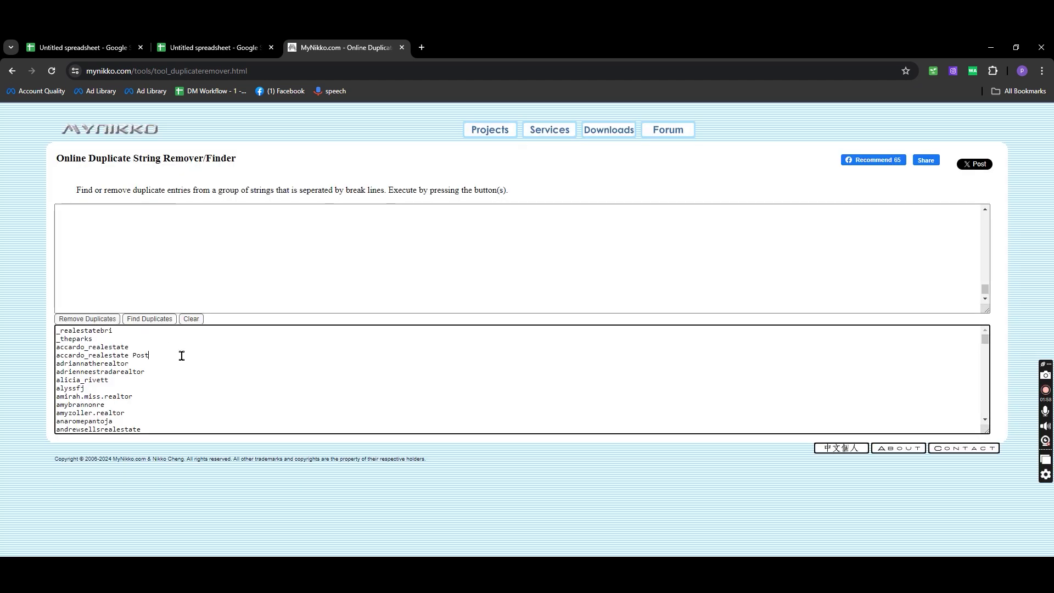
pyautogui.hotkey('ctrl', 'a')
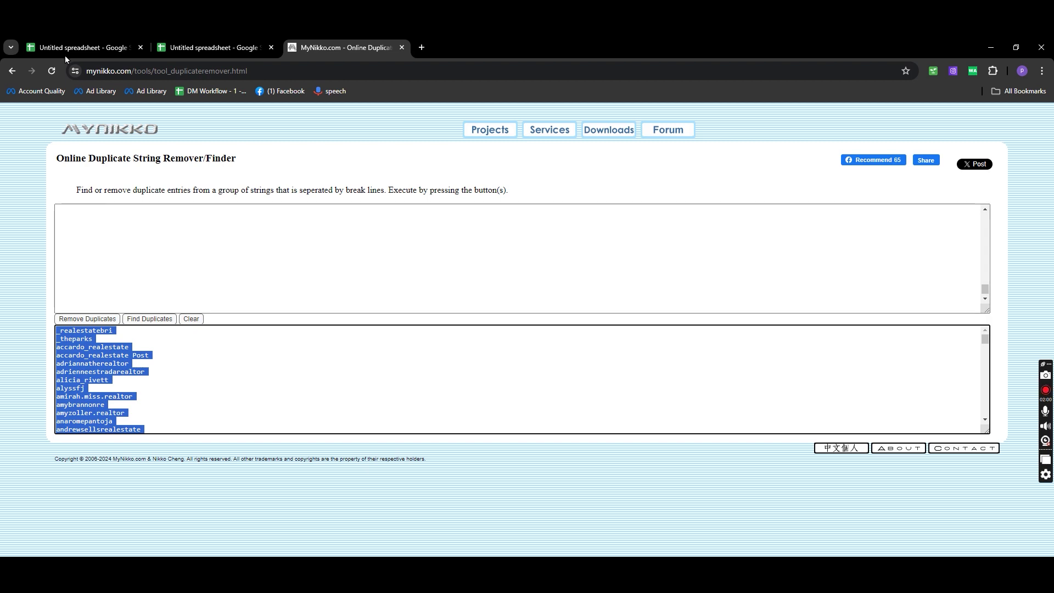
pyautogui.click(108, 44)
pyautogui.hotkey('ctrl', 'v')
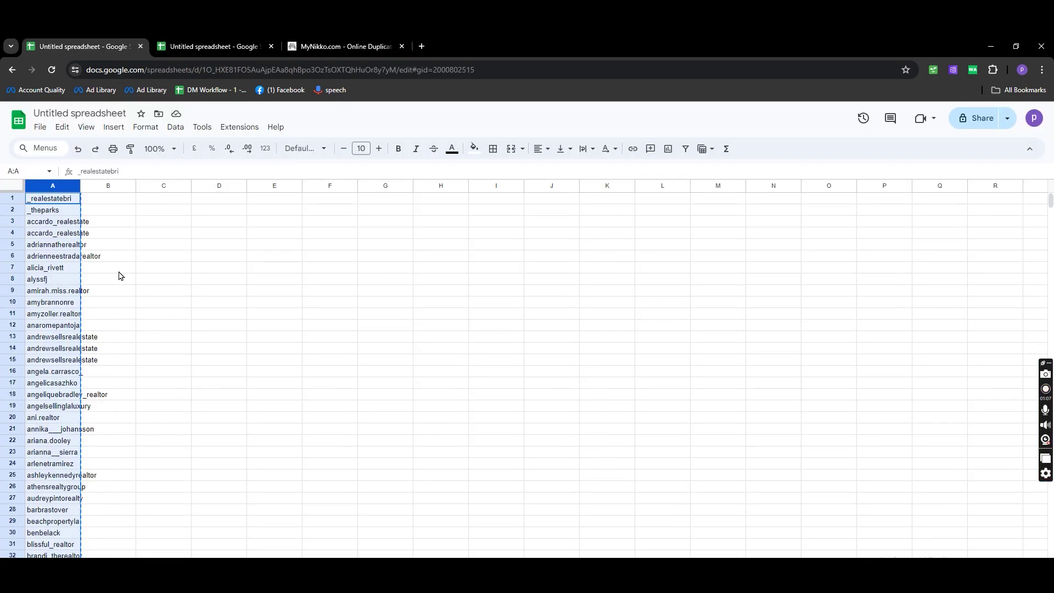
# Paste the deduplicated usernames over column A, filling A1:A209, and scroll through them
pyautogui.hotkey('ctrl', 'v')
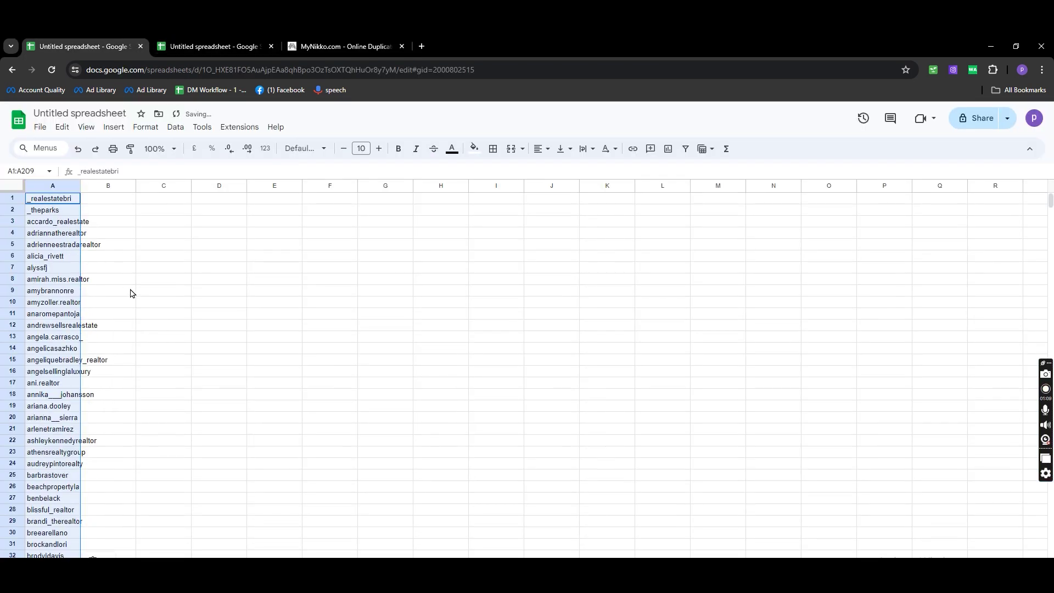
pyautogui.click(149, 305)
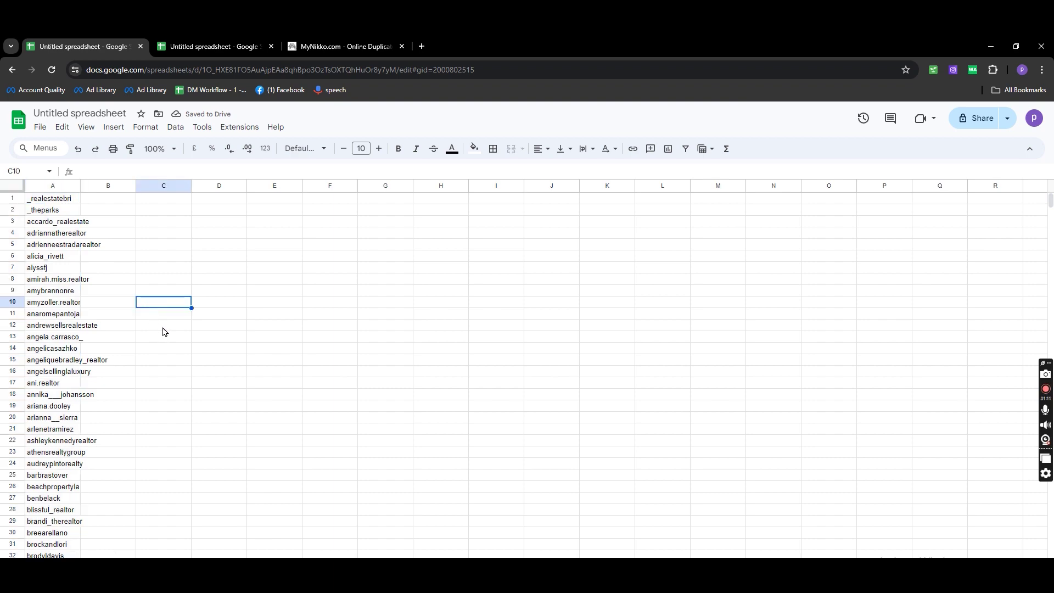
pyautogui.scroll(-10, 170, 334)
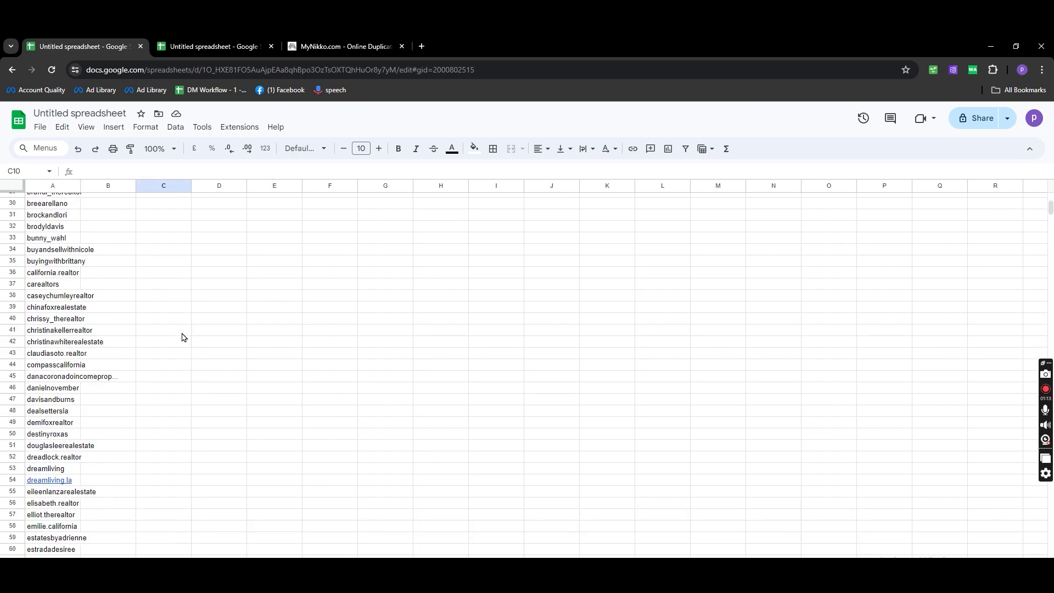
pyautogui.scroll(-5, 182, 337)
pyautogui.scroll(12, 183, 337)
pyautogui.scroll(-5, 184, 337)
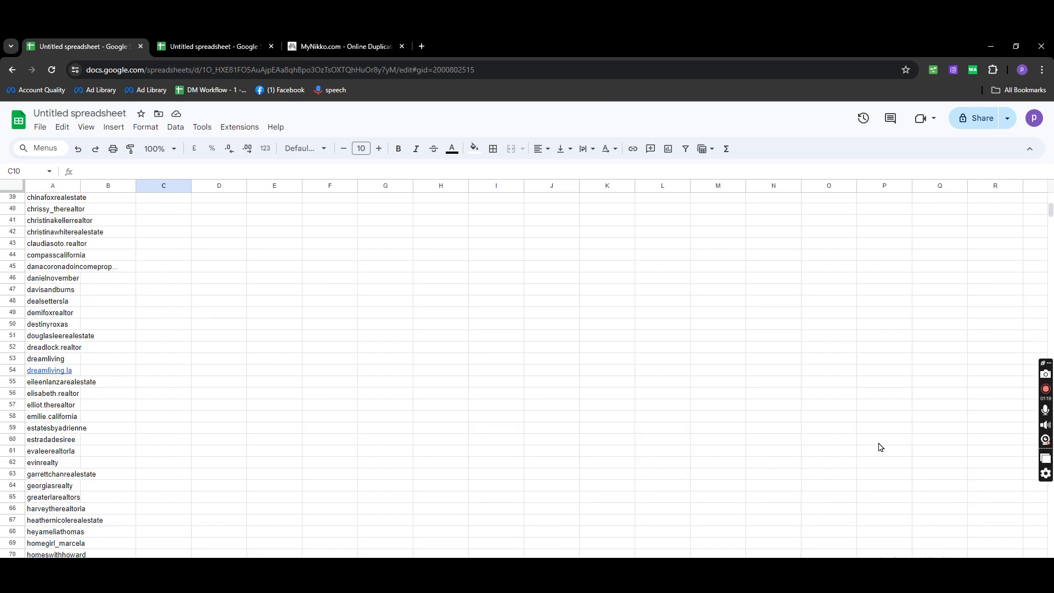
pyautogui.click(1045, 389)
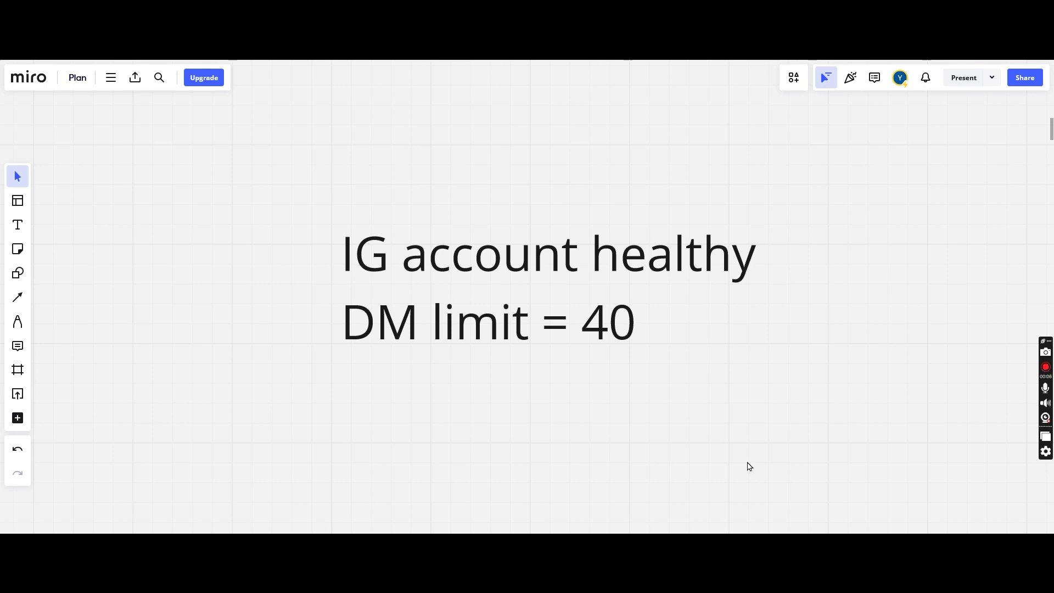
# Zoom out and pan the Miro board to show the 1st-to-7th-day DM limits
pyautogui.scroll(-2, 708, 416)
pyautogui.moveTo(708, 416); pyautogui.dragTo(301, 373)
pyautogui.scroll(-1, 391, 401)
pyautogui.scroll(-1, 393, 400)
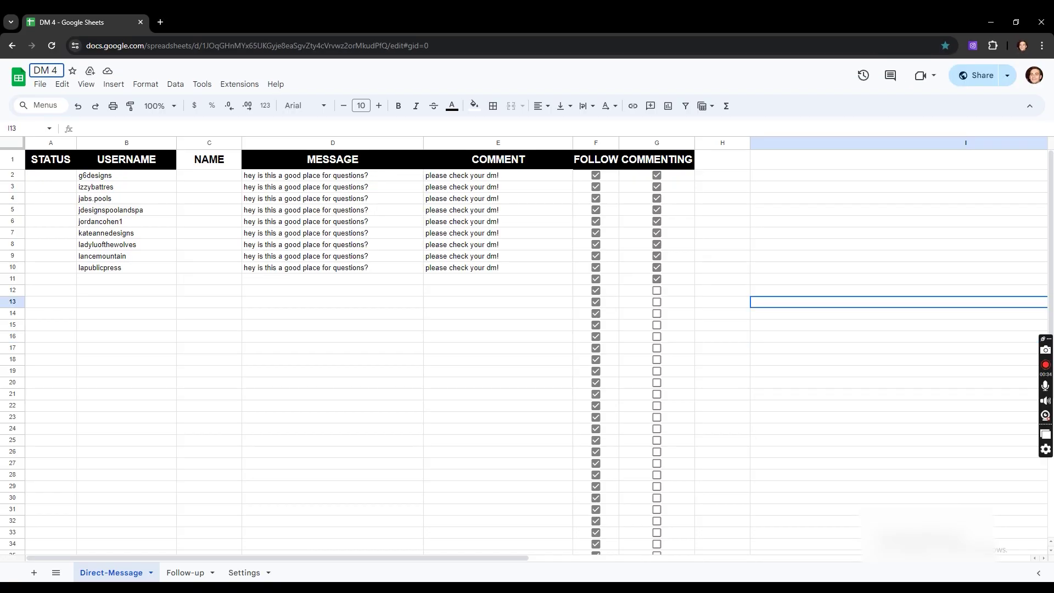
# Snap the DM 1, DM 2 and DM 3 windows into the top-left, top-right and bottom-left quarters
pyautogui.hotkey('alt', 'Tab')
pyautogui.moveTo(500, 12); pyautogui.dragTo(6, 4)
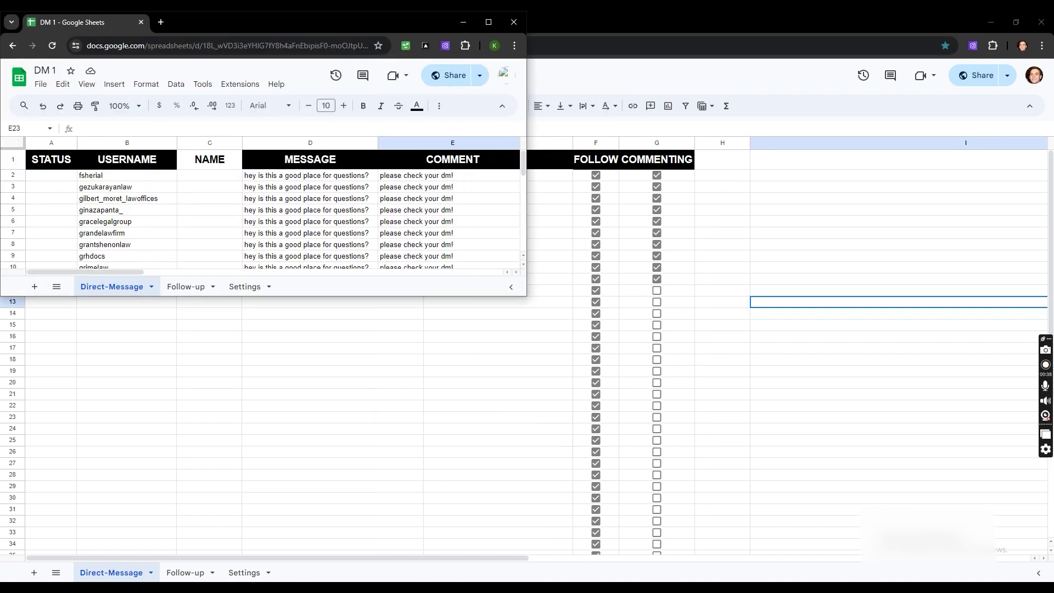
pyautogui.click(554, 13)
pyautogui.moveTo(472, 23); pyautogui.dragTo(1051, 3)
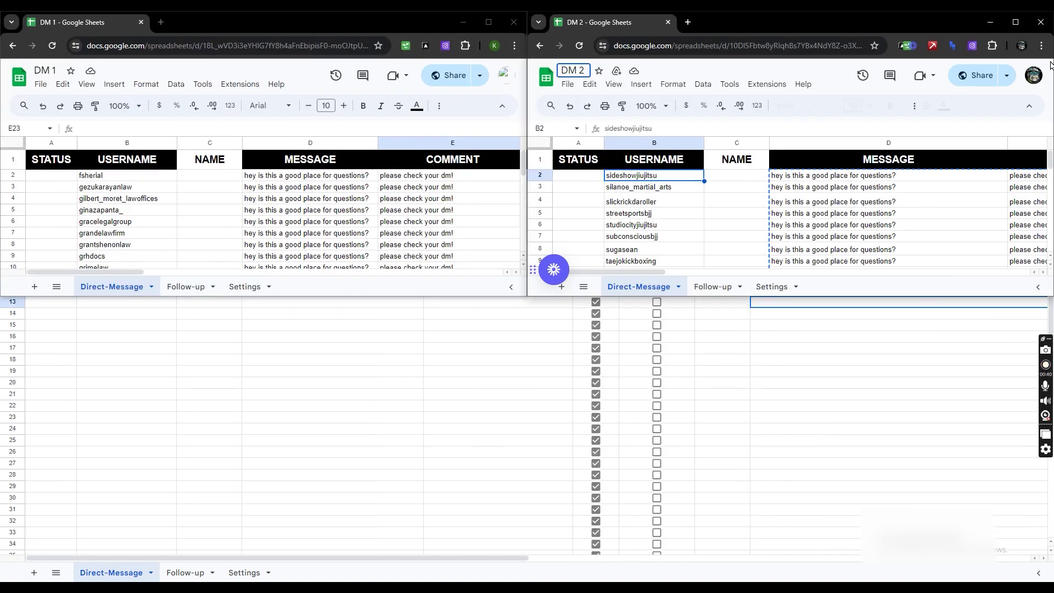
pyautogui.click(521, 581)
pyautogui.moveTo(591, 12); pyautogui.dragTo(5, 588)
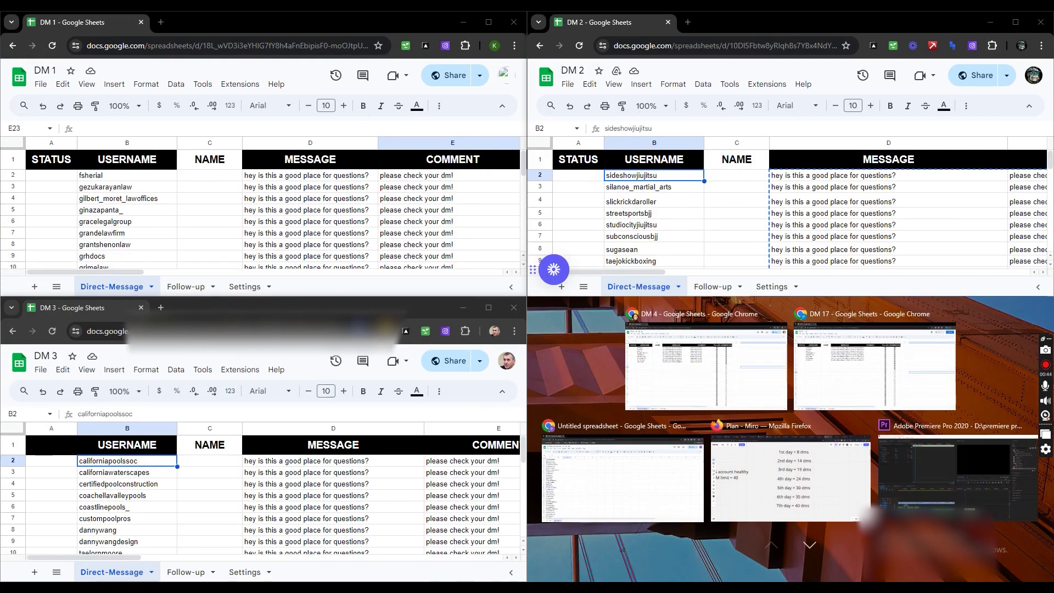
# Snap the DM 17 window bottom-right and narrow it from its left edge
pyautogui.click(874, 365)
pyautogui.moveTo(604, 25); pyautogui.dragTo(1051, 589)
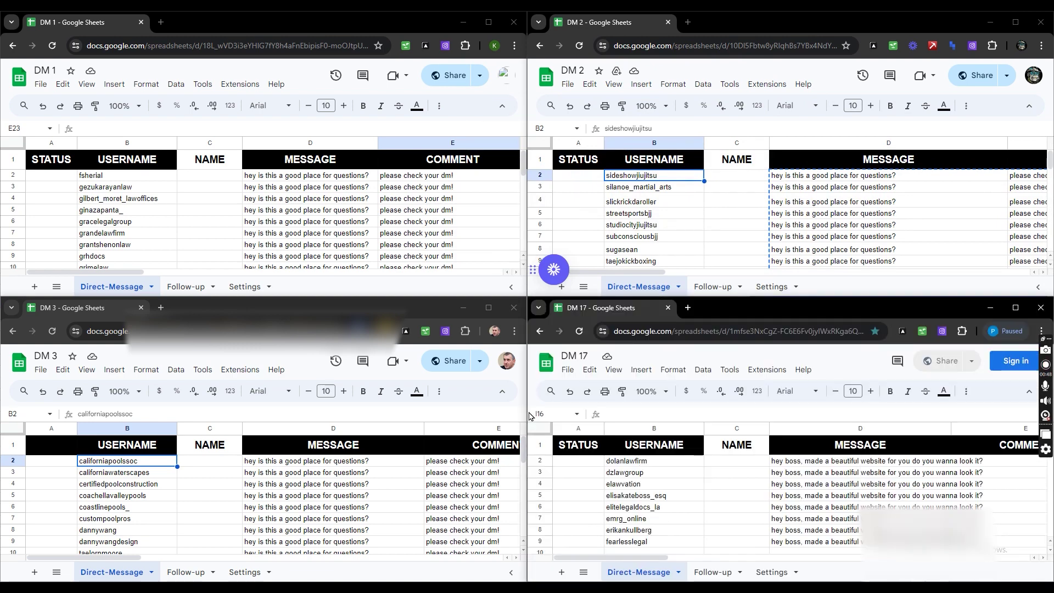
pyautogui.moveTo(529, 417); pyautogui.dragTo(335, 418)
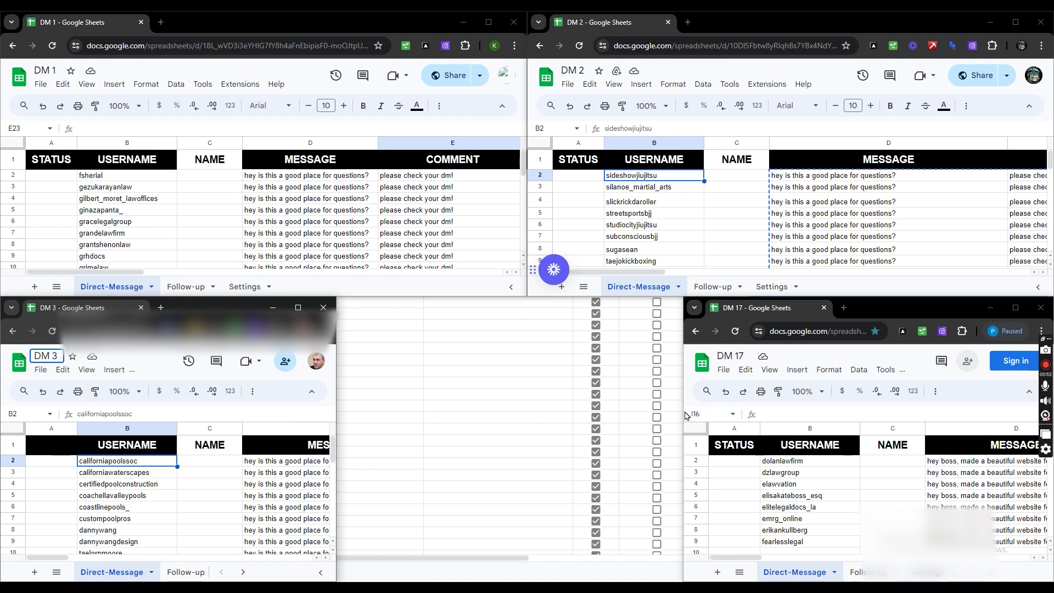
pyautogui.moveTo(683, 419); pyautogui.dragTo(707, 418)
# Place the DM 4 window at bottom centre, then start PUMP DMs for DM 1
pyautogui.click(569, 556)
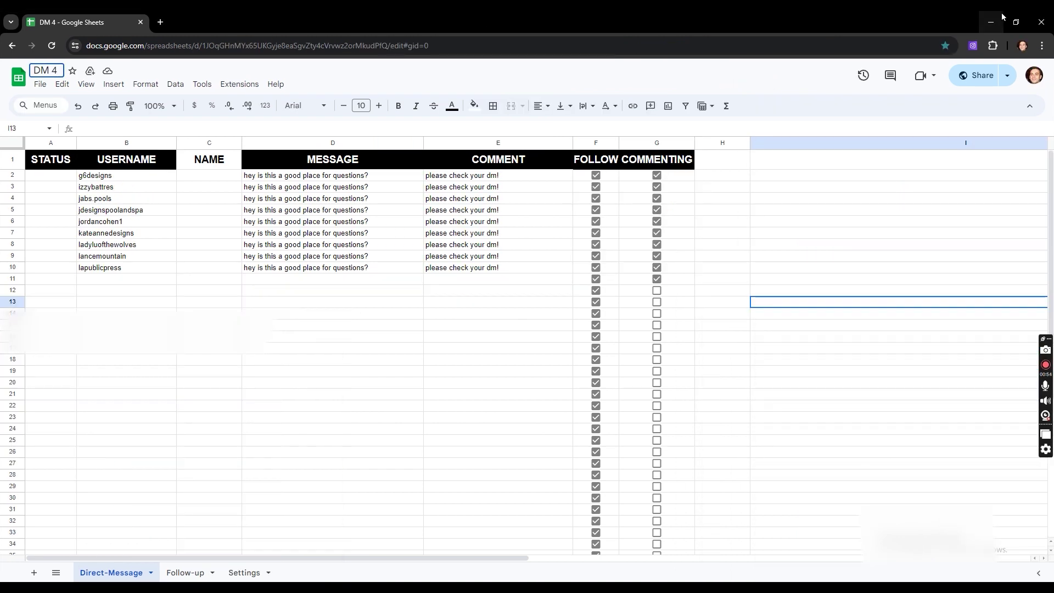
pyautogui.click(1015, 21)
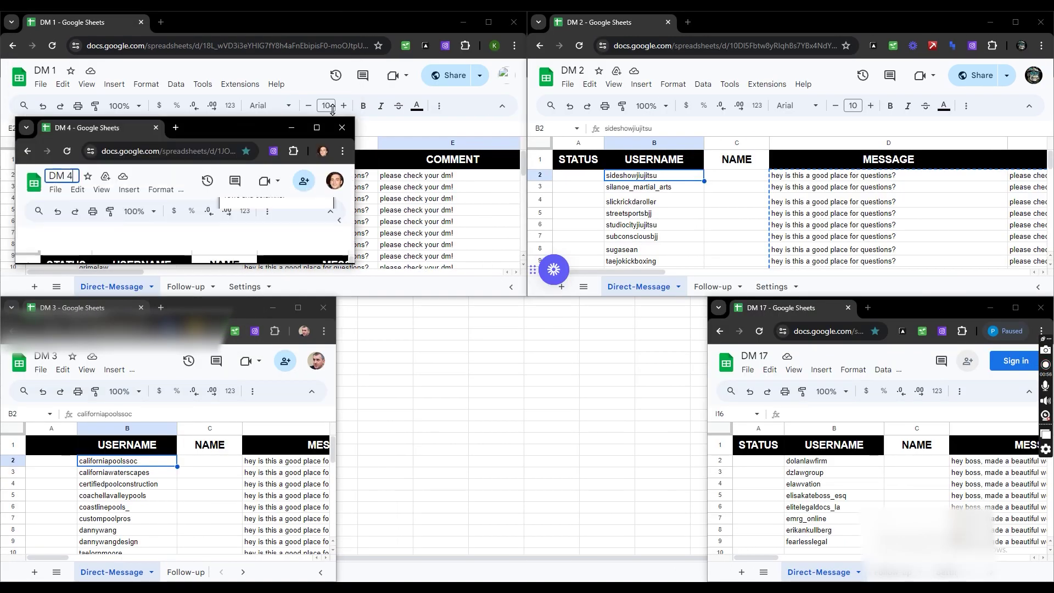
pyautogui.moveTo(223, 84); pyautogui.dragTo(552, 380)
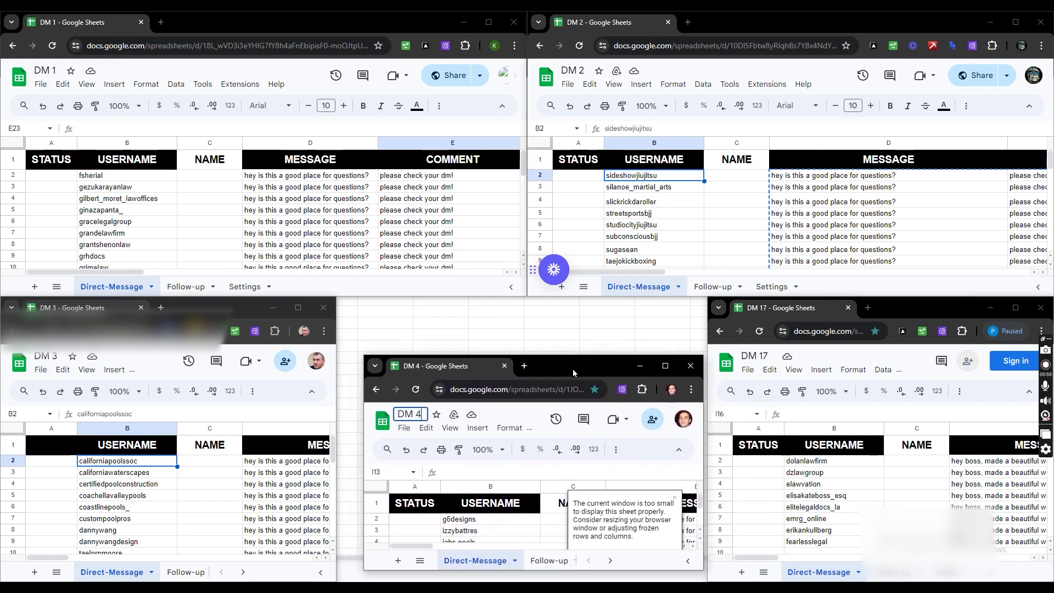
pyautogui.click(445, 46)
pyautogui.click(401, 214)
# Start the PUMP DMs run from the DM 2 window's IG DM Automation panel
pyautogui.click(399, 214)
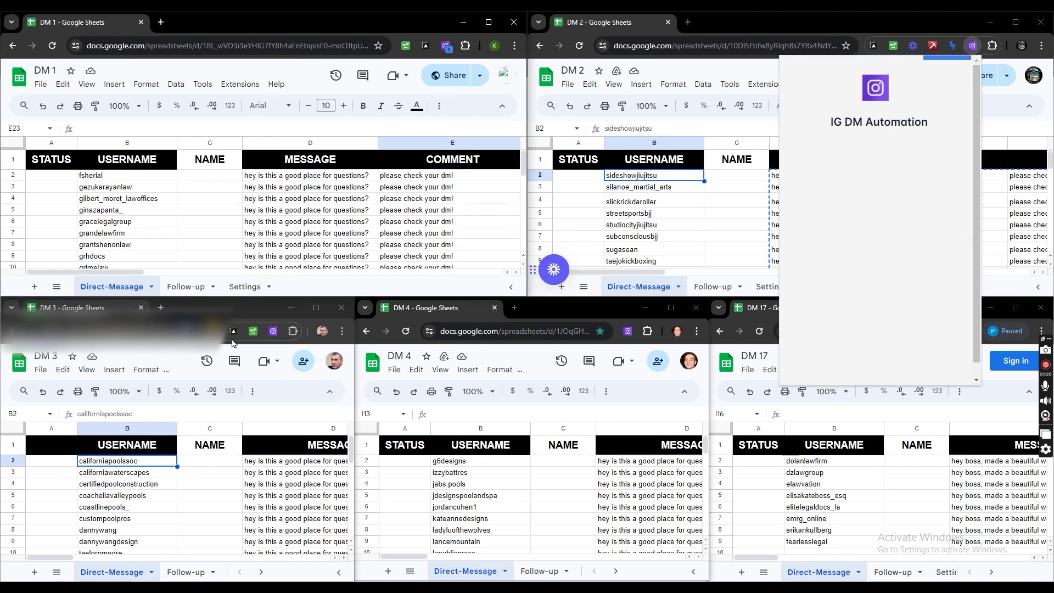
pyautogui.click(928, 209)
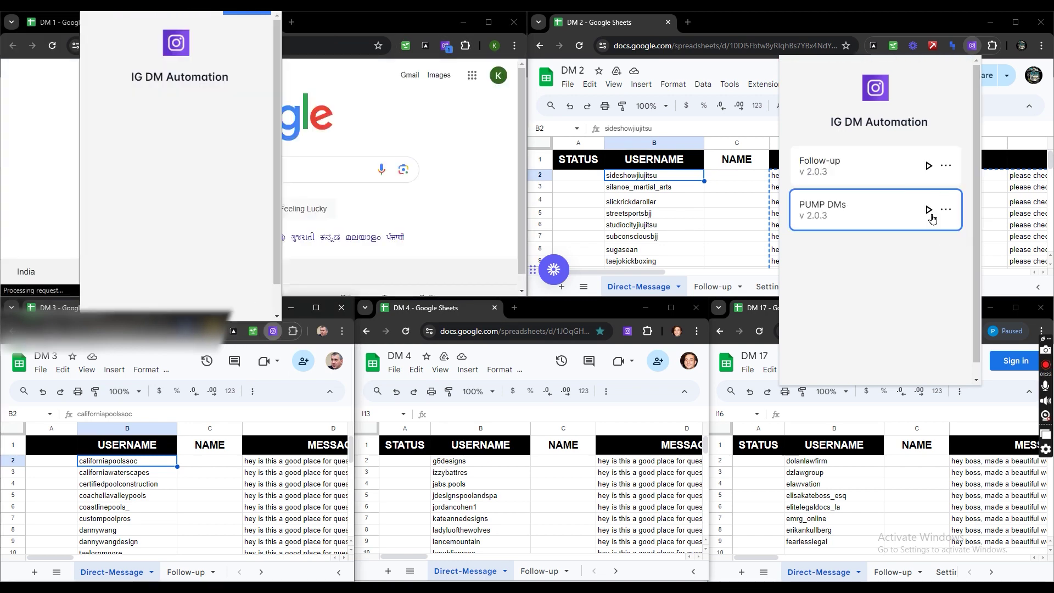